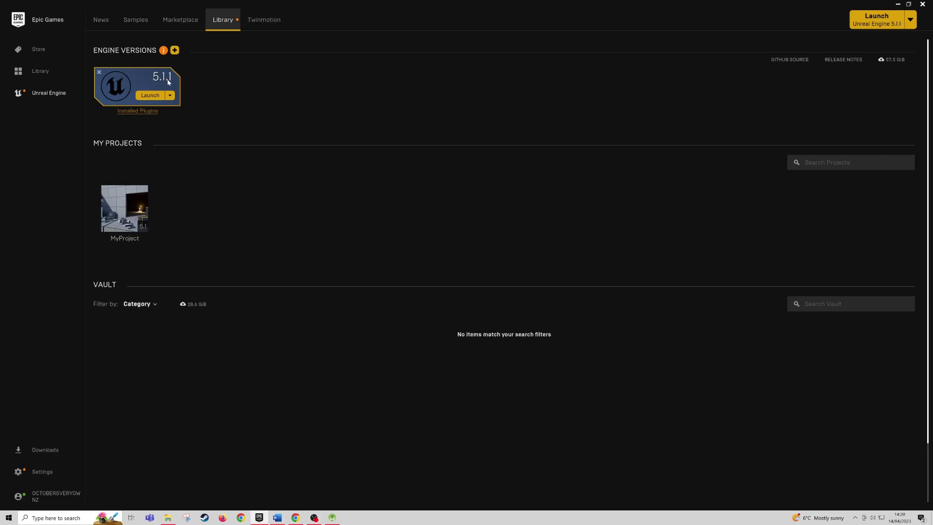
Browse other engine versions but keep only 5.1.1 installed, then switch to the Android Studio archives page
click(175, 50)
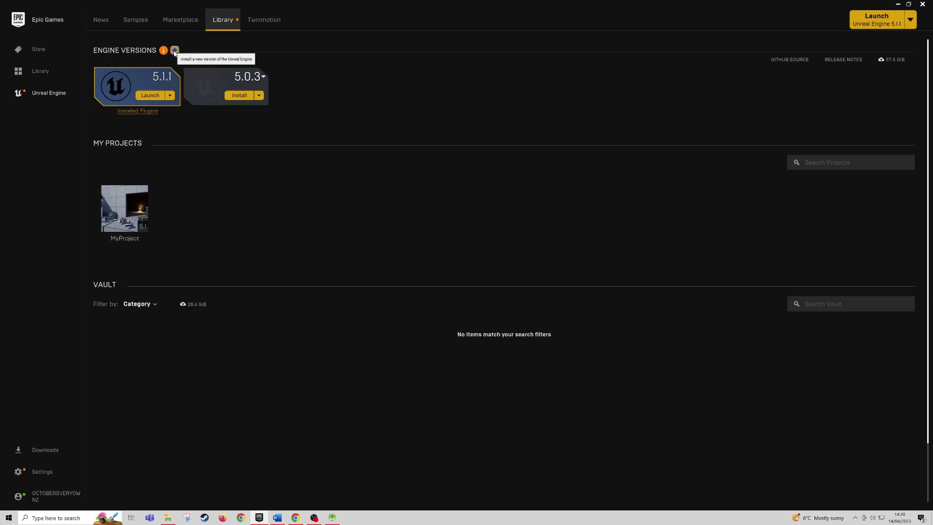
click(255, 77)
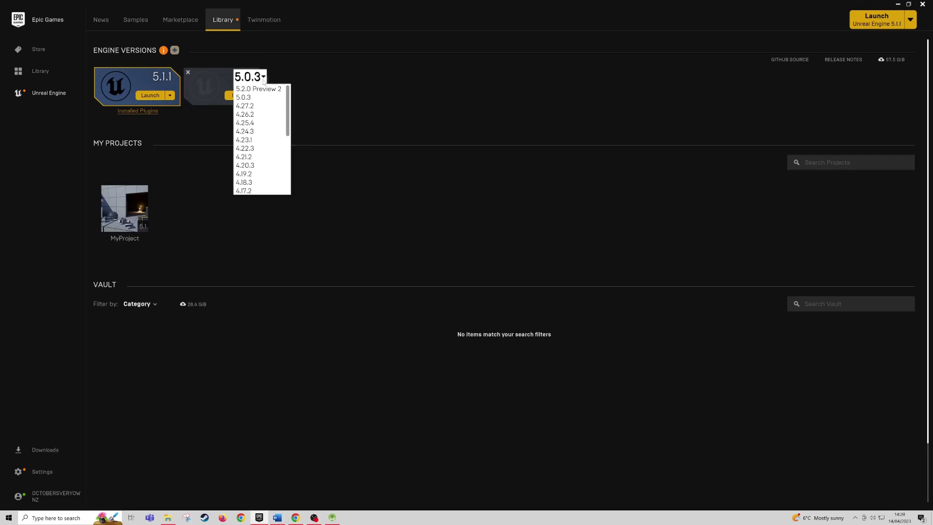
click(263, 77)
click(188, 72)
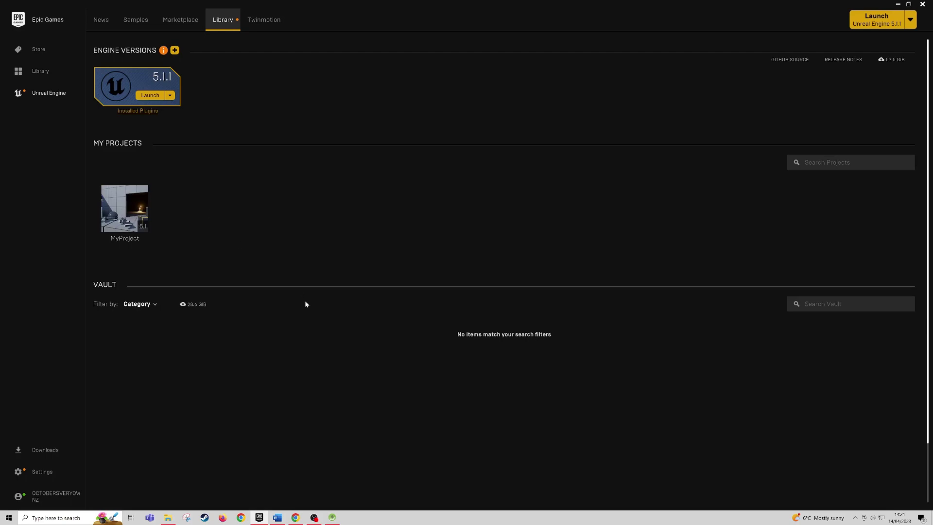
click(297, 479)
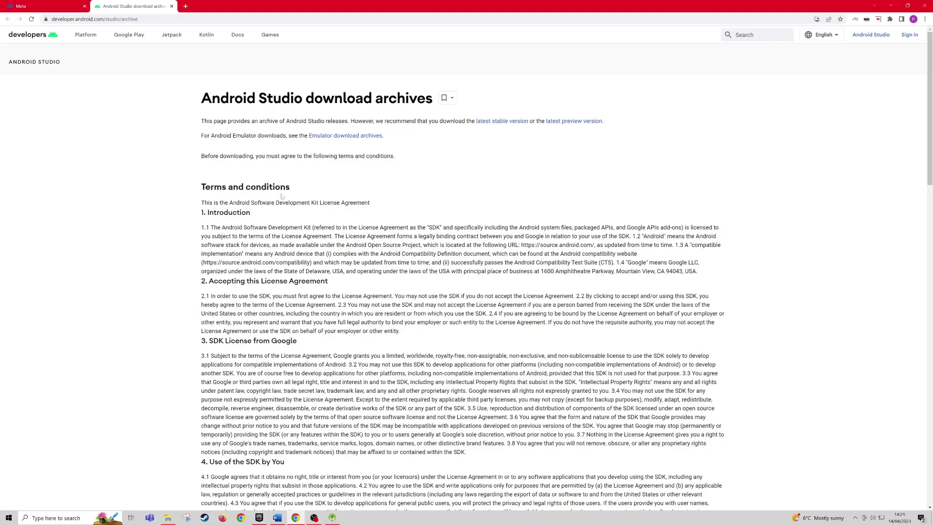
Scroll to the end of the Android Studio license terms and agree to them
scroll(186, 207, down, 15)
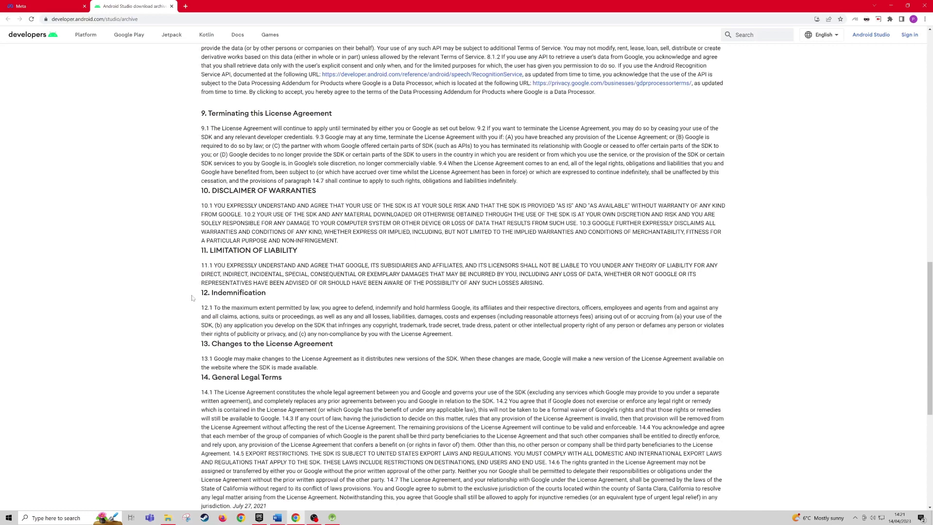
scroll(192, 298, down, 6)
click(241, 237)
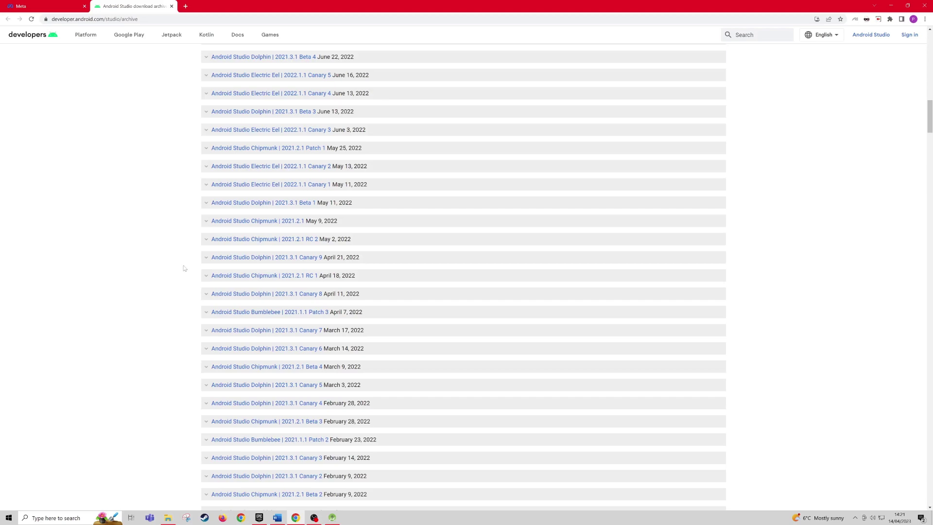
Expand the Android Studio 4.0 download links in the archive list
scroll(175, 304, down, 20)
scroll(175, 304, down, 20)
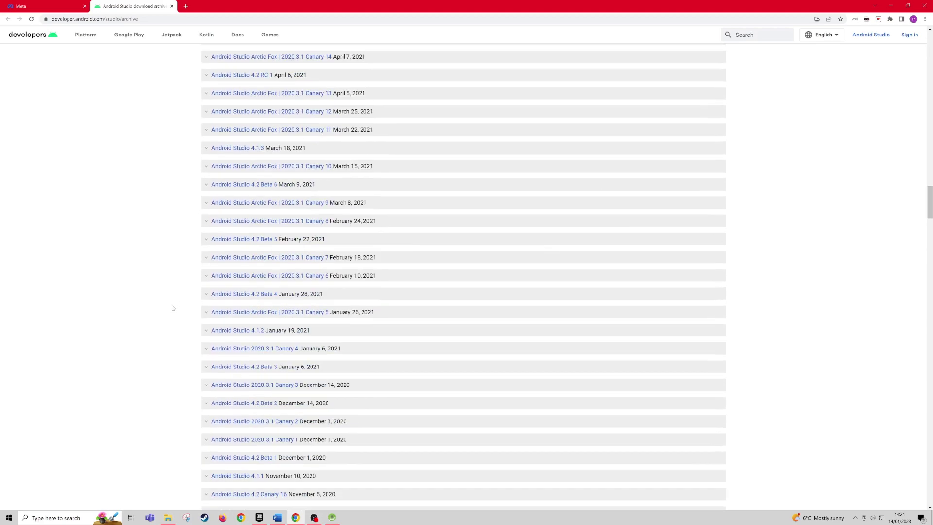
scroll(180, 307, down, 2)
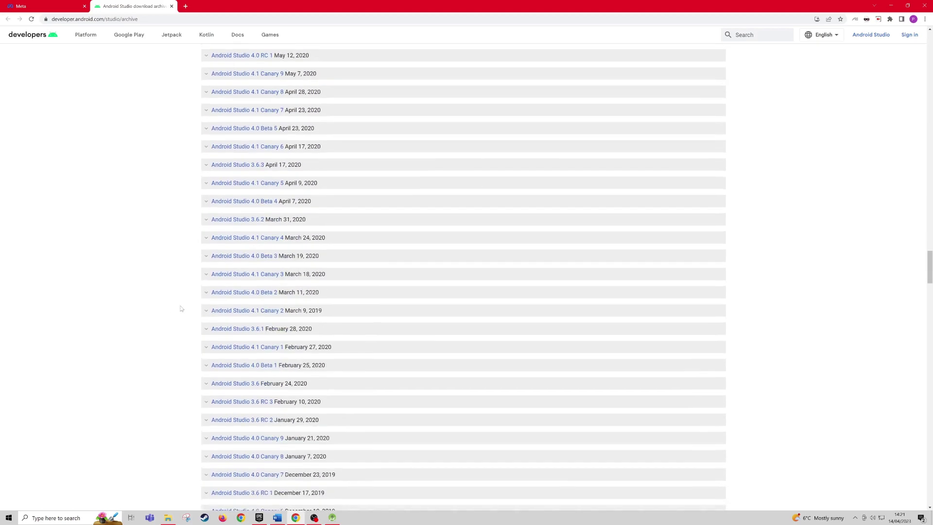
scroll(181, 308, up, 3)
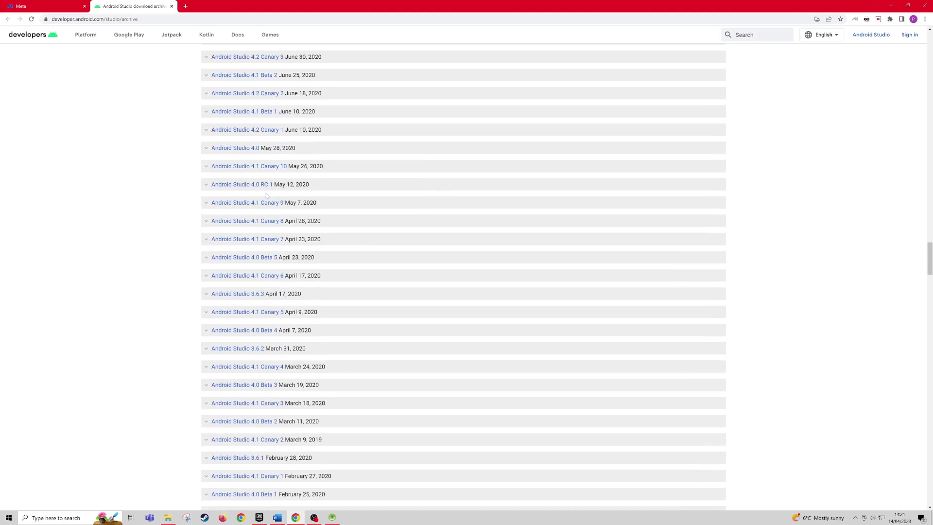
click(207, 151)
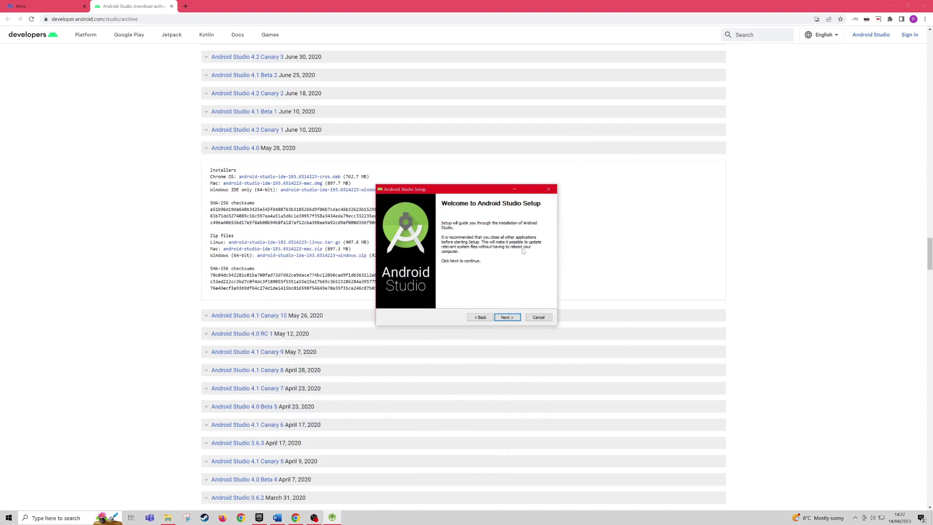
Install Android Studio with the default components, install location and Start Menu folder
click(508, 318)
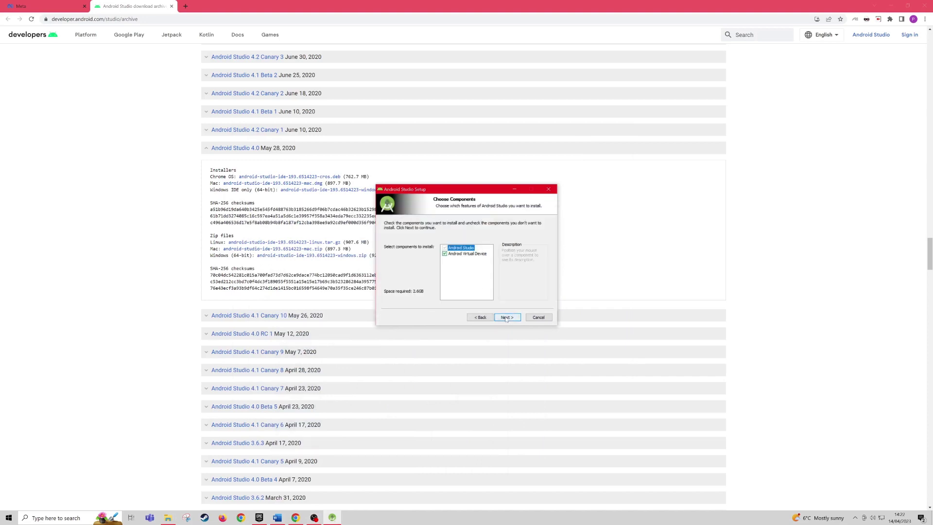
click(506, 319)
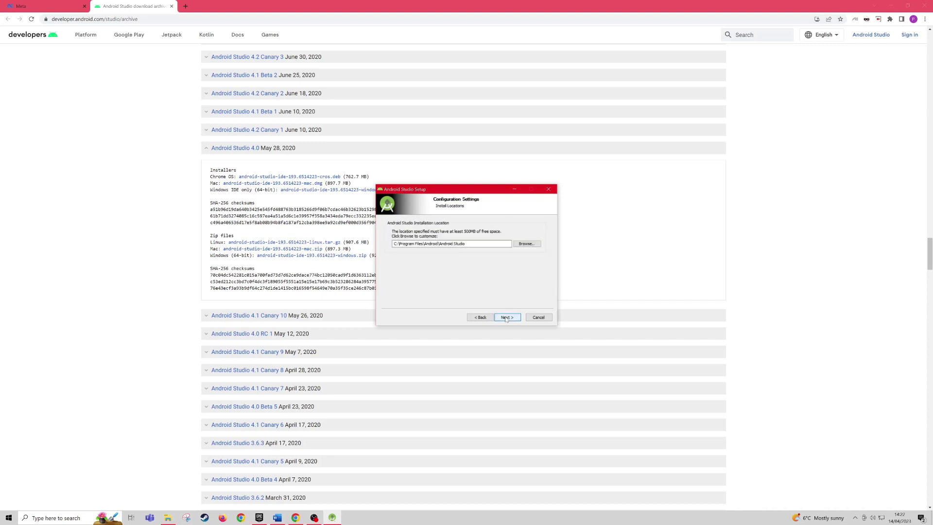
click(506, 319)
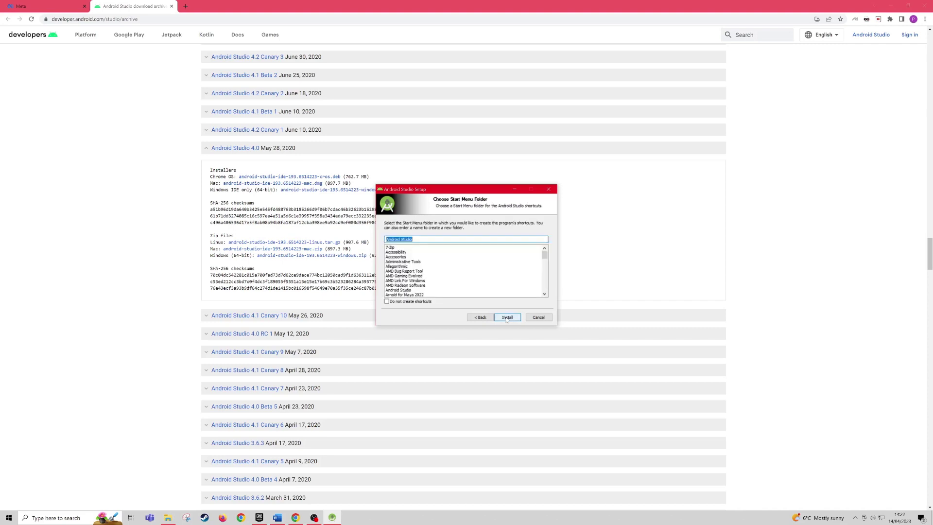
click(507, 319)
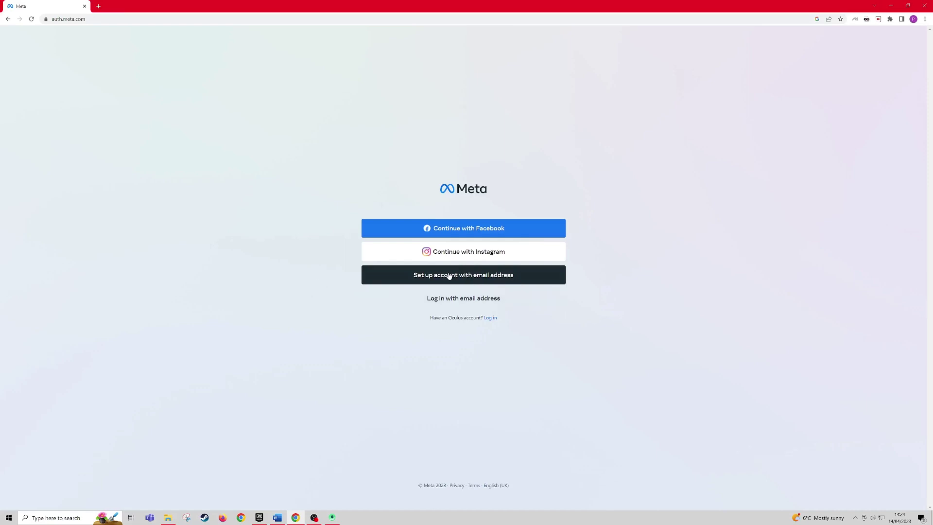
Start an email-based Meta account, indicate no existing VR apps, and enter the e-mail address
click(409, 279)
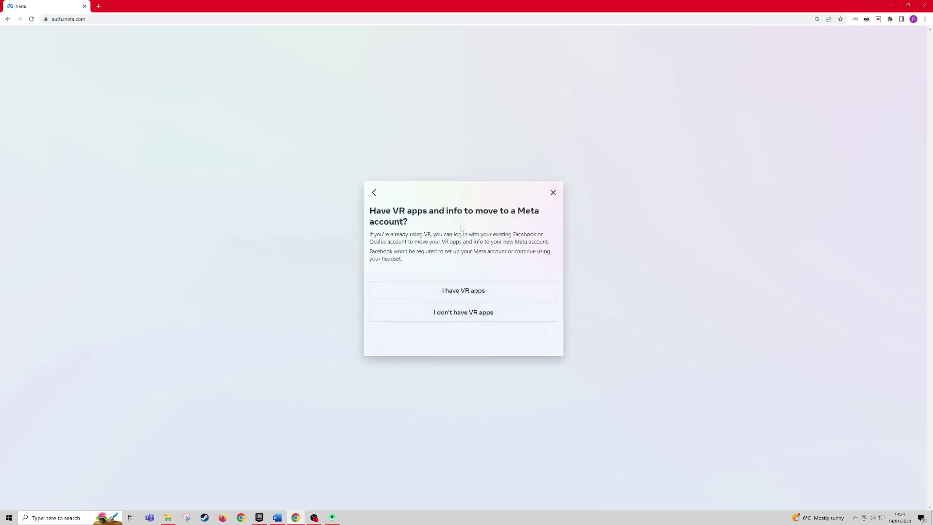
click(480, 316)
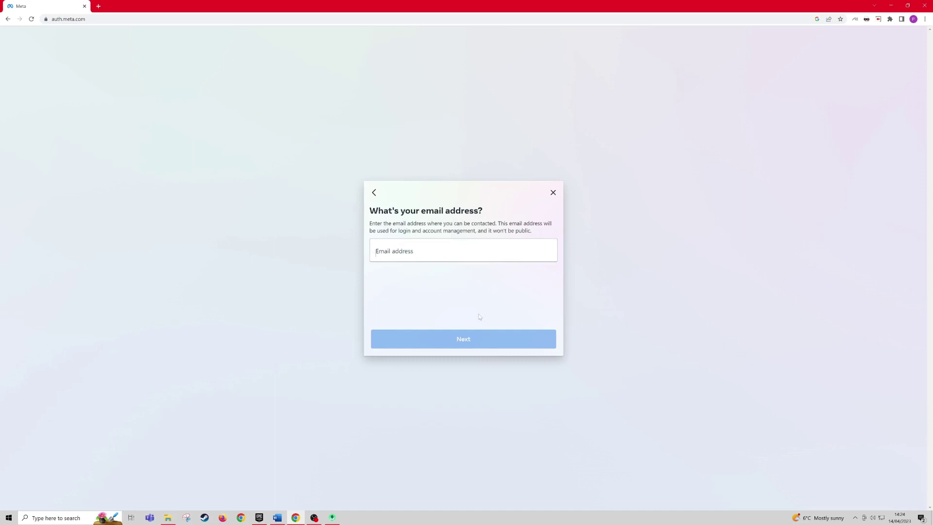
text(phil)
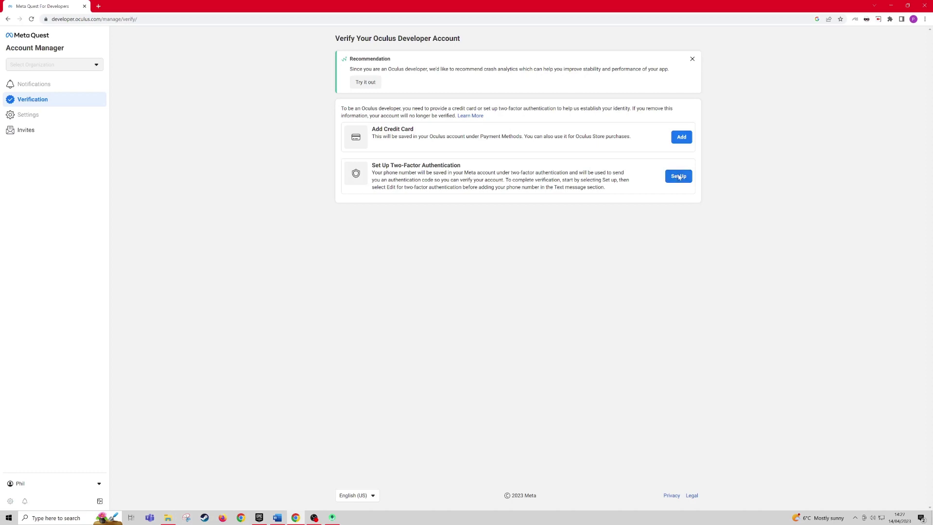
Set up text-message two-factor authentication with a United Kingdom (+44) phone, then return home
click(678, 176)
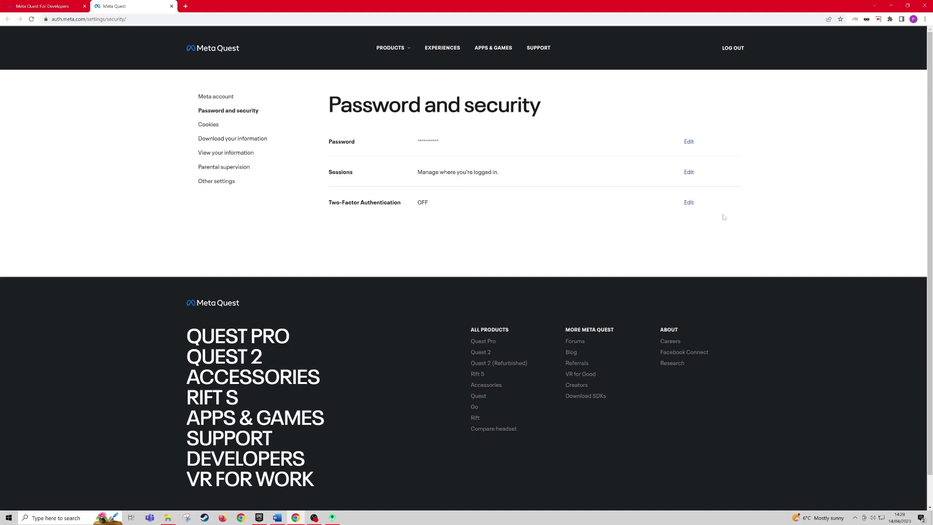
click(688, 203)
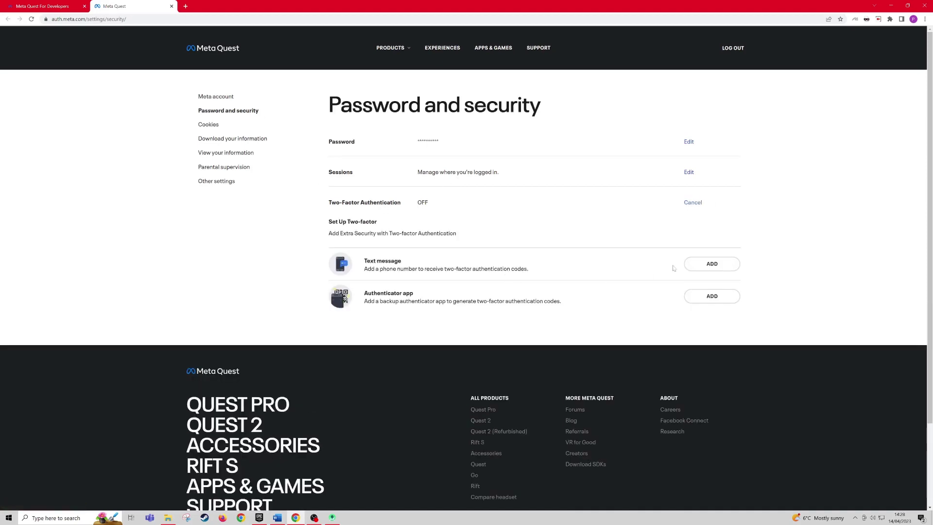
click(728, 269)
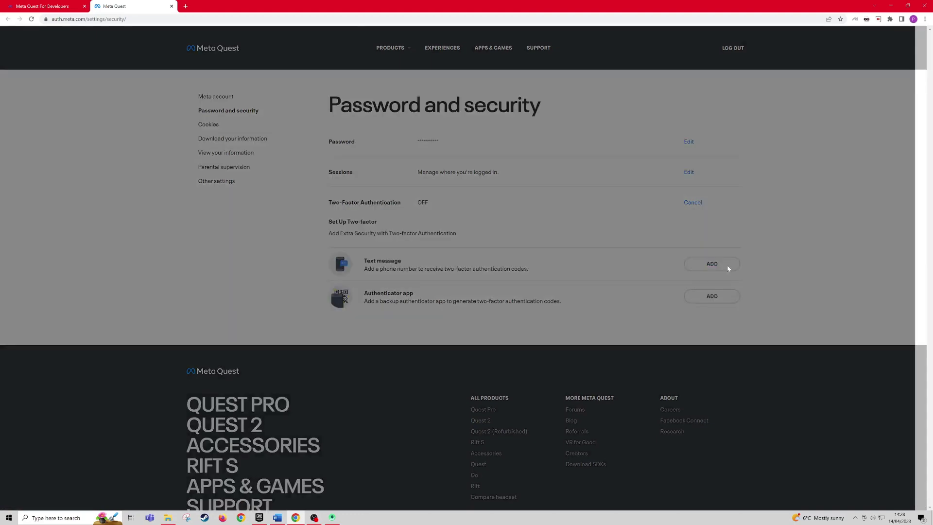
click(797, 270)
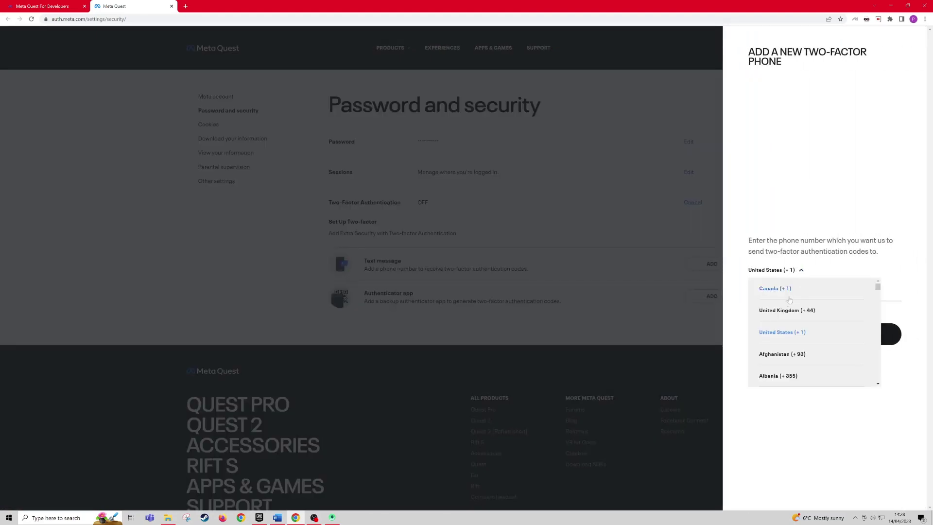
click(780, 310)
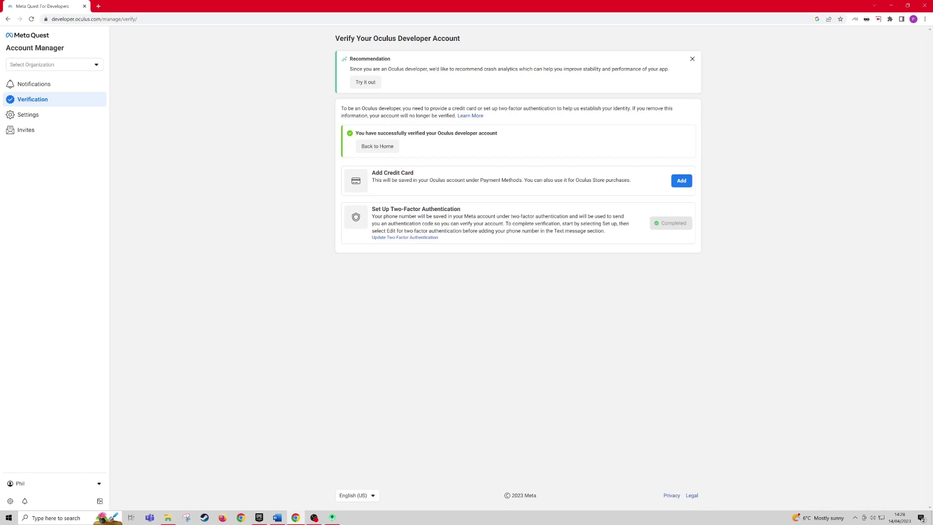
click(385, 146)
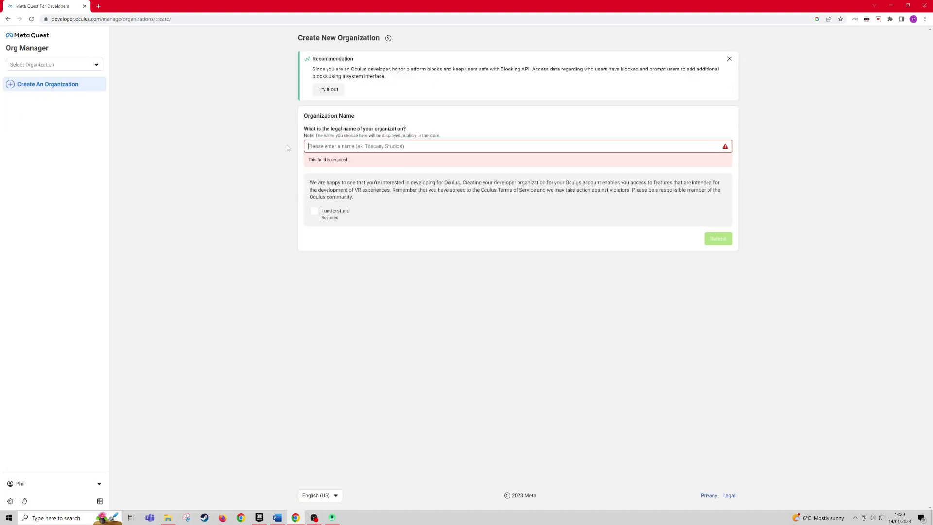
Name and submit the new developer organization, then accept and submit the NDA
text(Philsdesi)
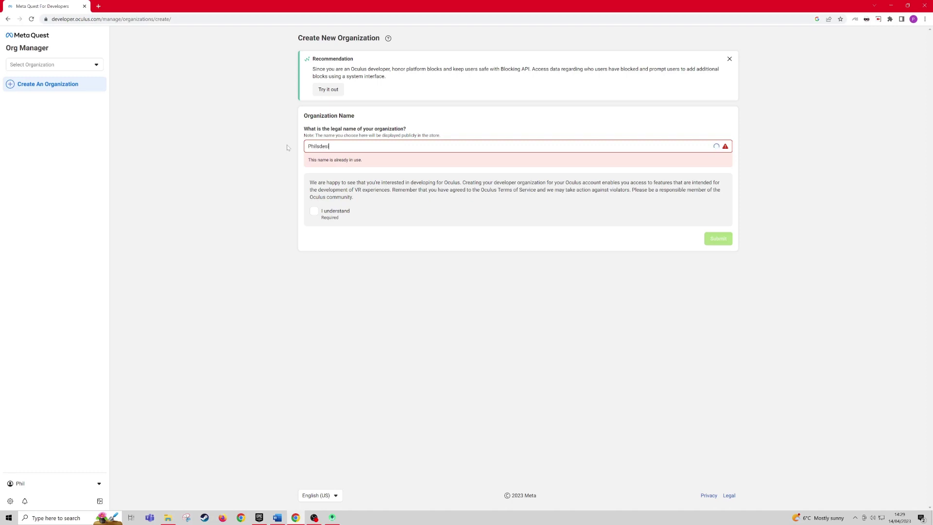
text(gns)
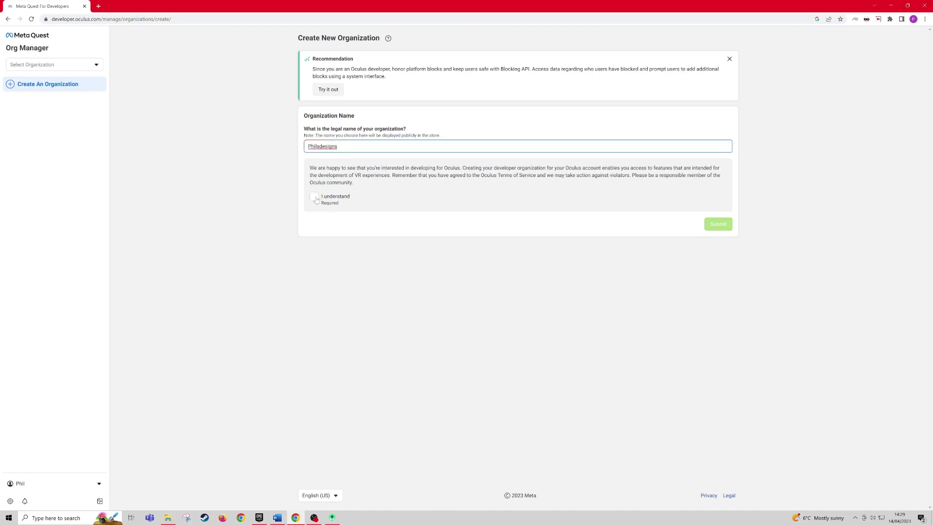
click(315, 198)
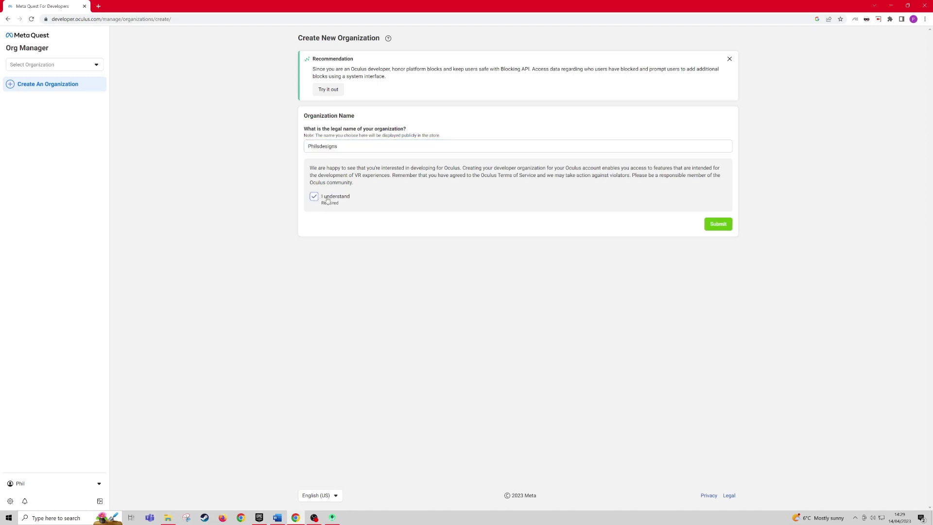
click(726, 227)
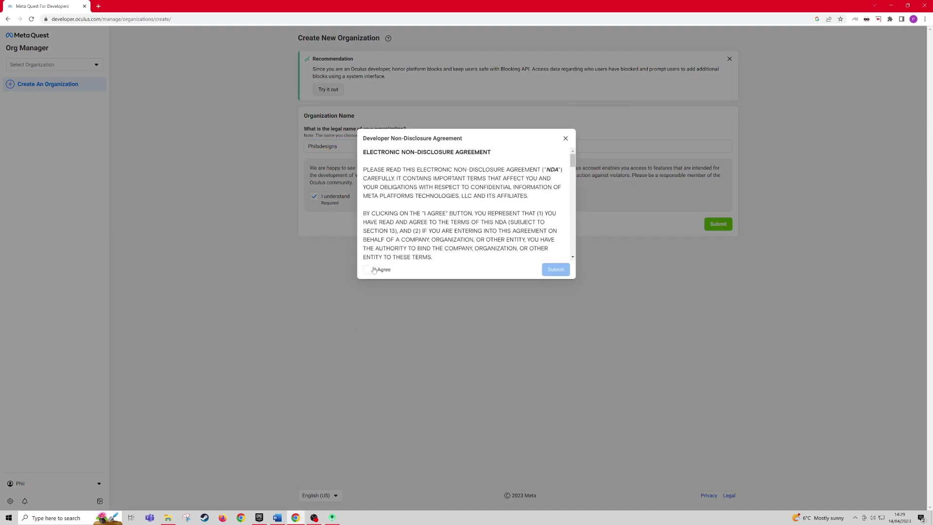
click(367, 269)
click(555, 269)
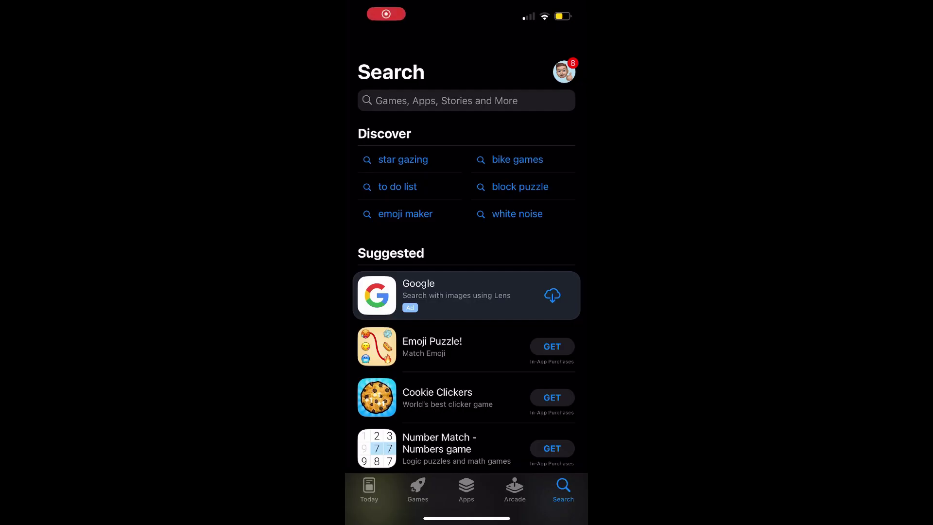
Search the App Store for 'meta quest' and open the Meta Quest app page
click(466, 98)
text(met)
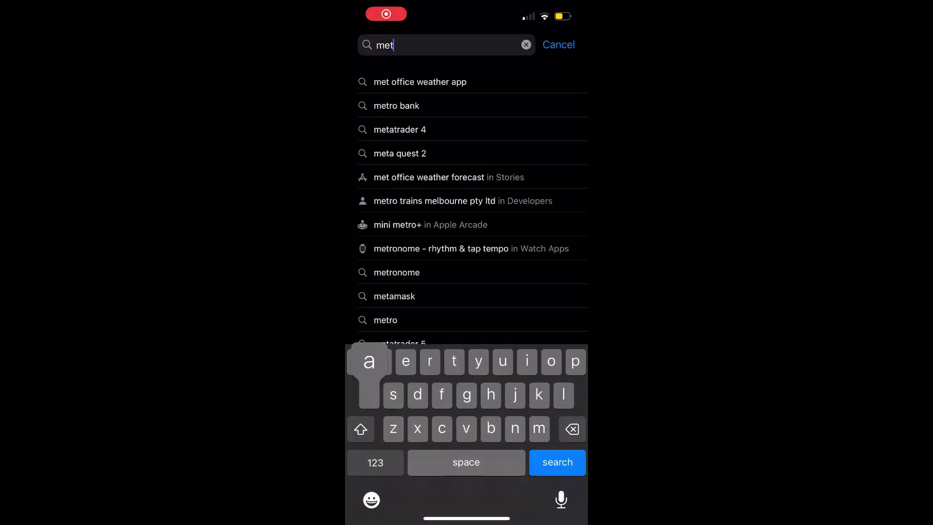
text(a quest)
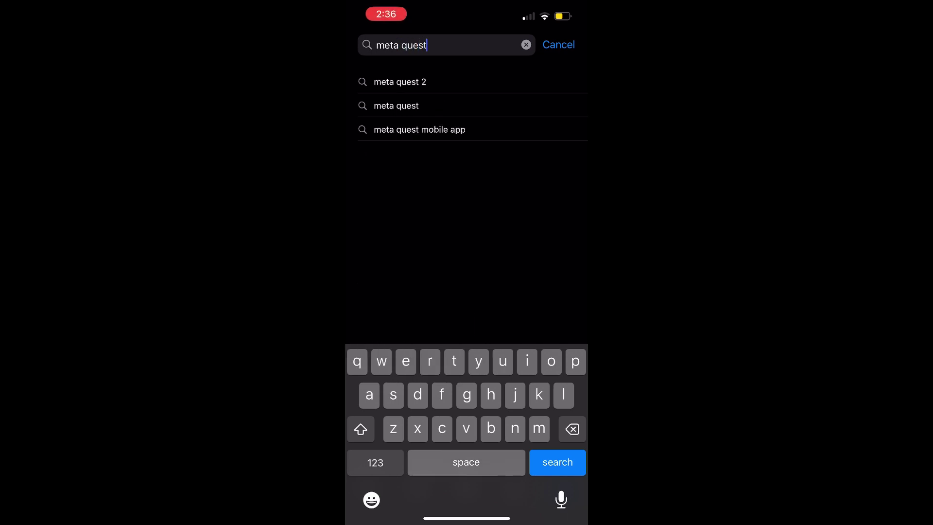
key(Return)
scroll(466, 263, down, 2)
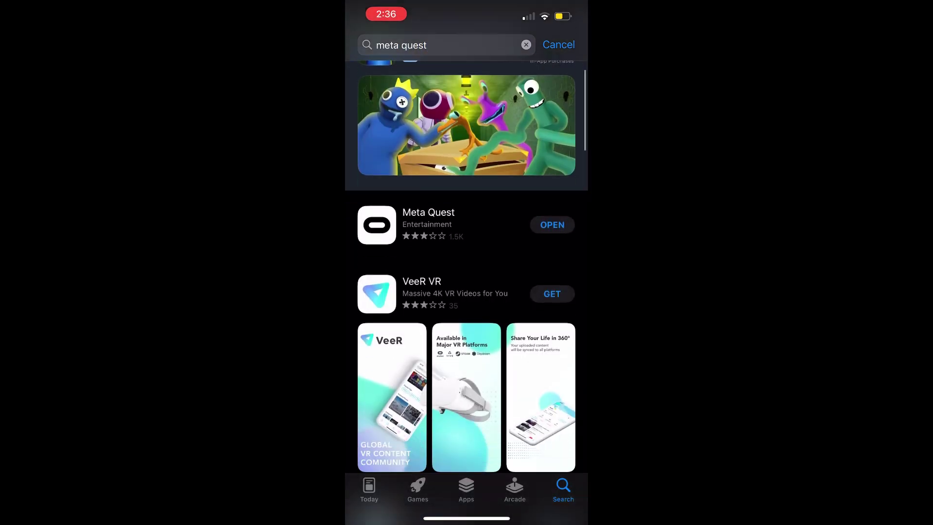
click(428, 223)
scroll(467, 291, down, 3)
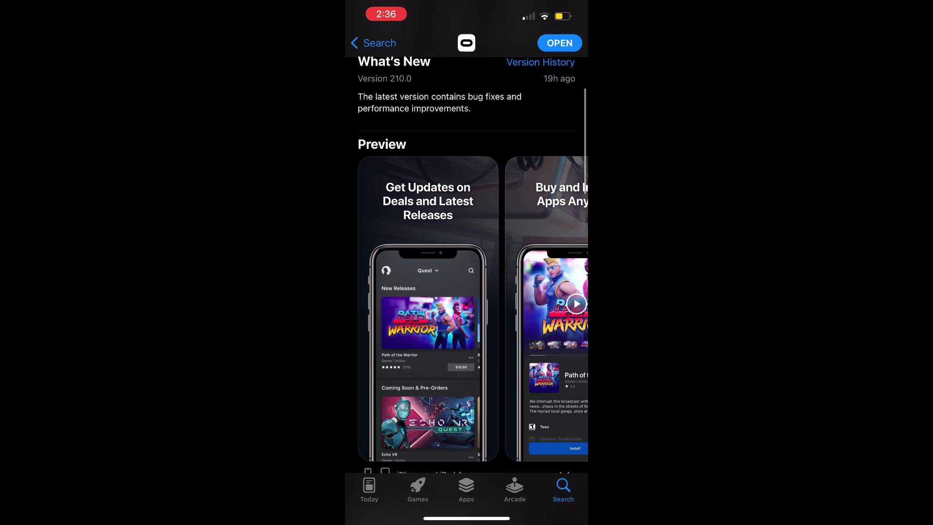
scroll(467, 291, up, 3)
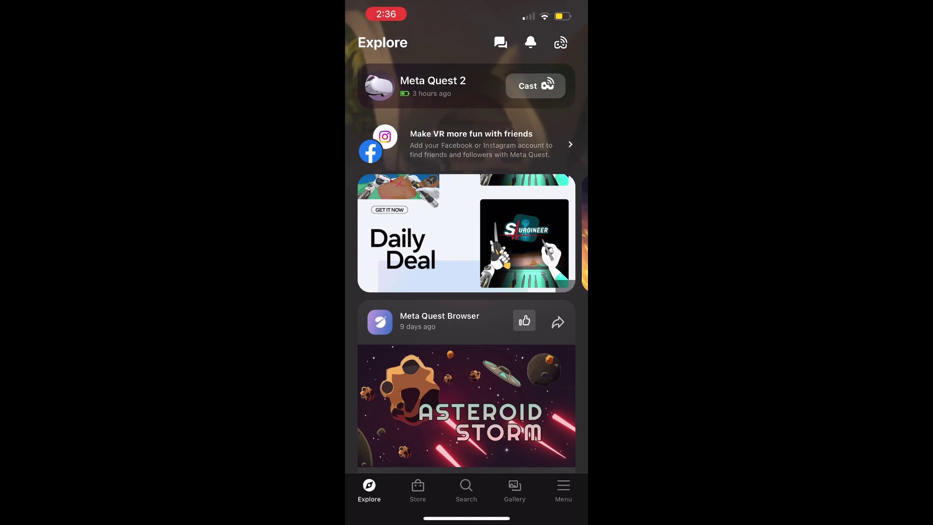
Turn on Developer mode under Devices > Meta Quest 2 > Headset settings
click(563, 491)
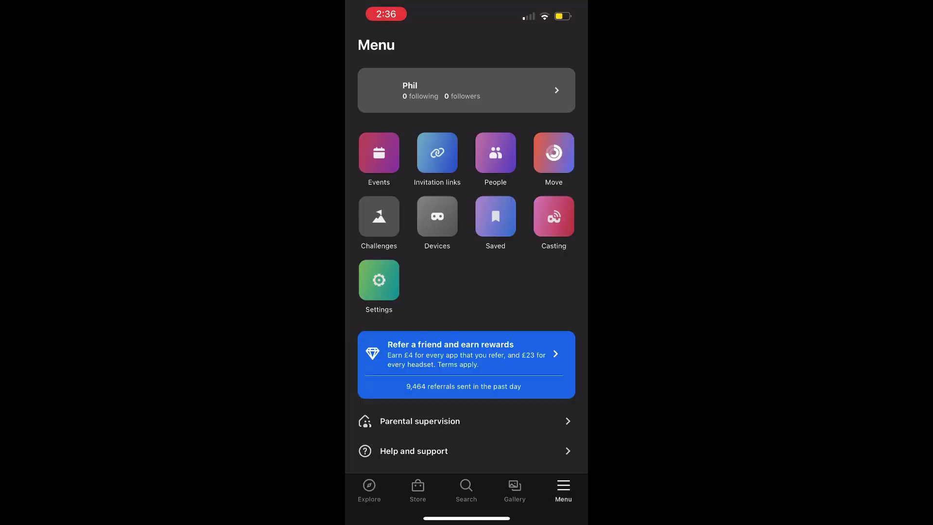
click(437, 216)
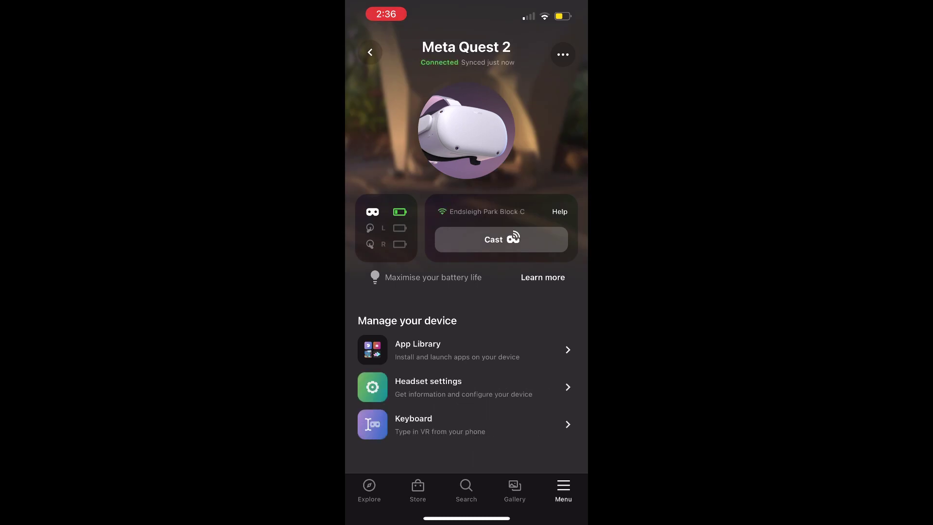
click(467, 388)
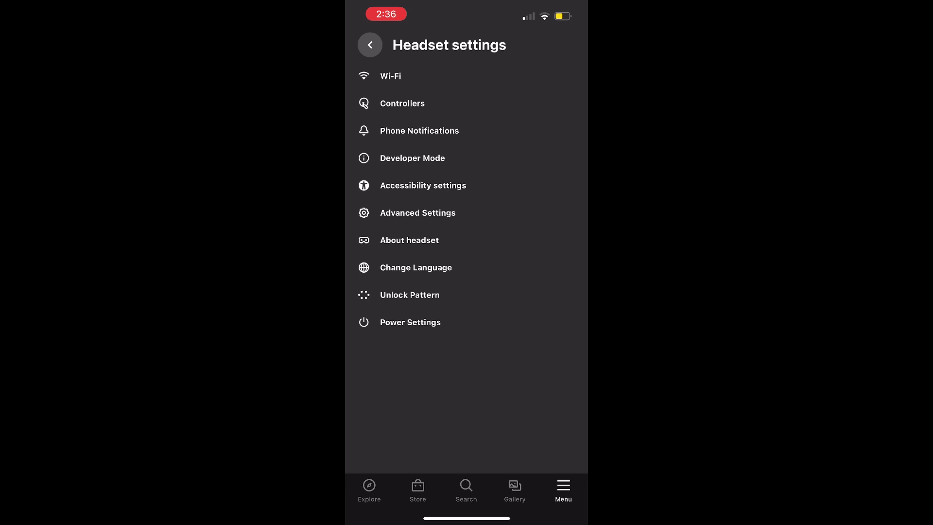
click(412, 158)
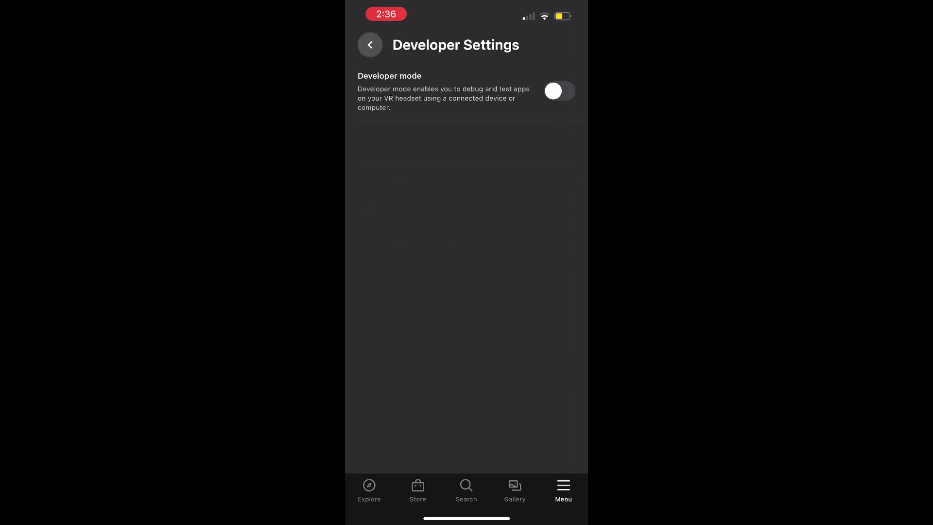
click(559, 91)
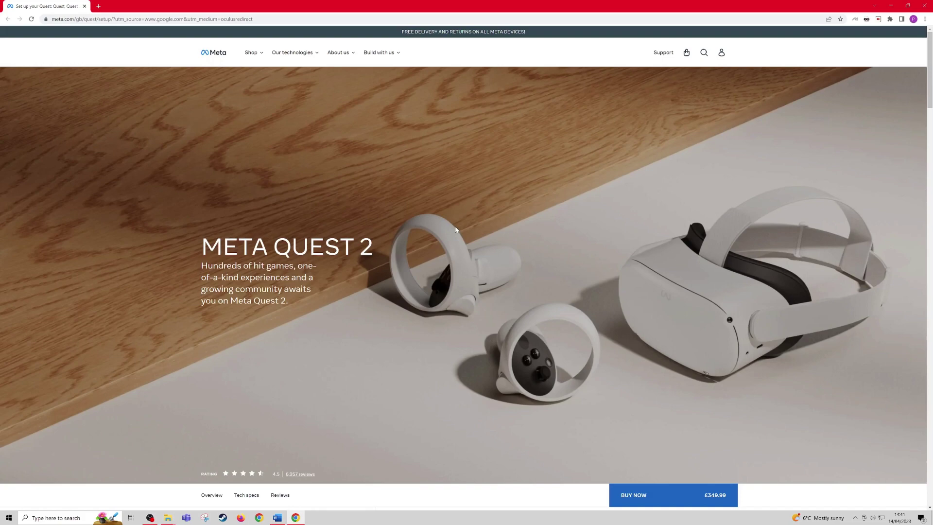
Scroll the Quest setup page down to the Air Link and Link cable Download Software section
scroll(566, 239, down, 3)
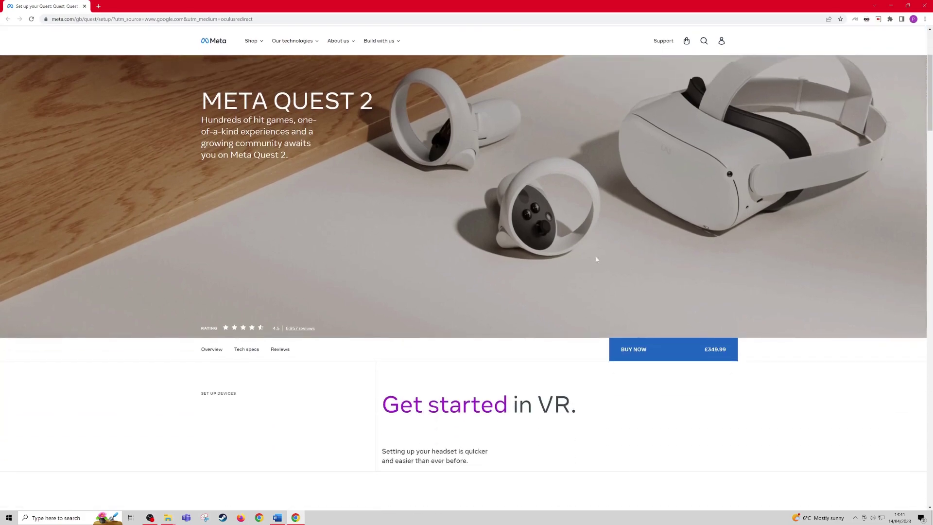
scroll(518, 267, down, 7)
drag(561, 211, 627, 253)
scroll(627, 253, down, 3)
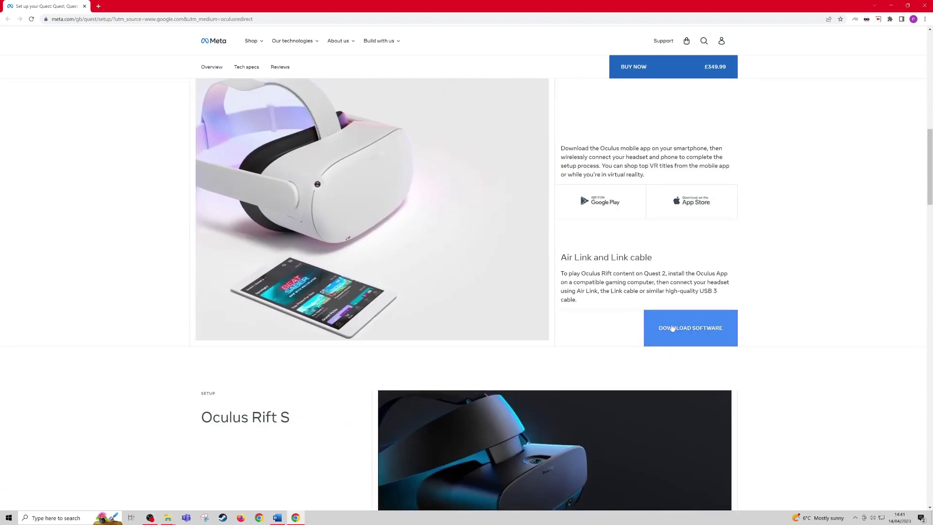
Download the Oculus PC software and select OculusSetup in the Downloads folder
click(685, 334)
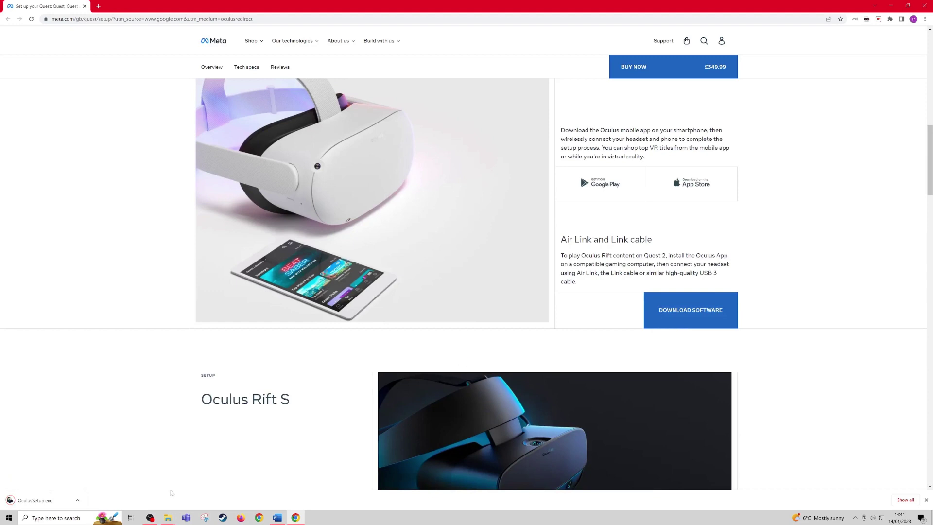
click(169, 519)
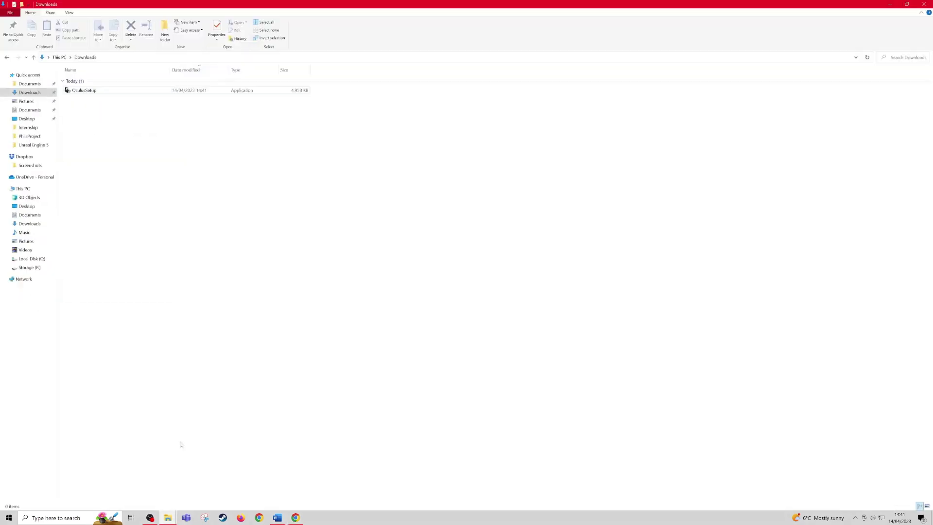
click(78, 91)
key(super+Down)
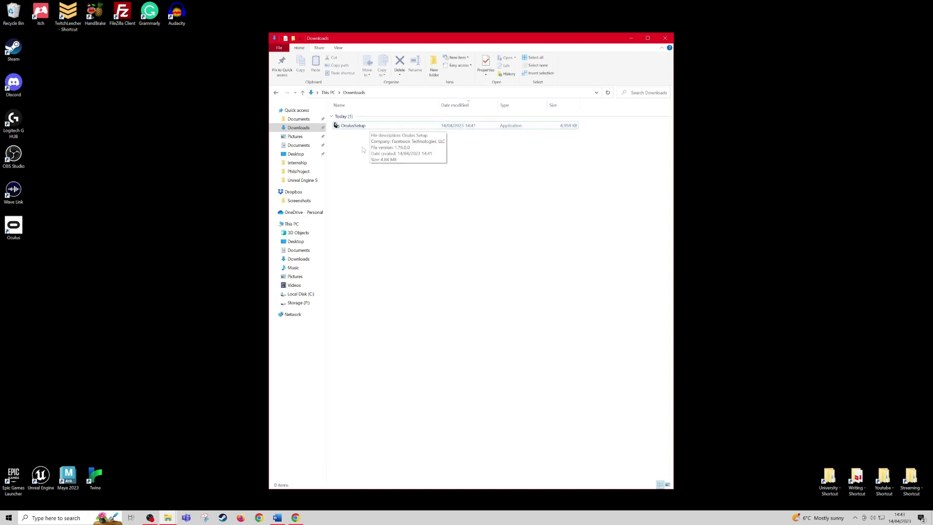
click(360, 128)
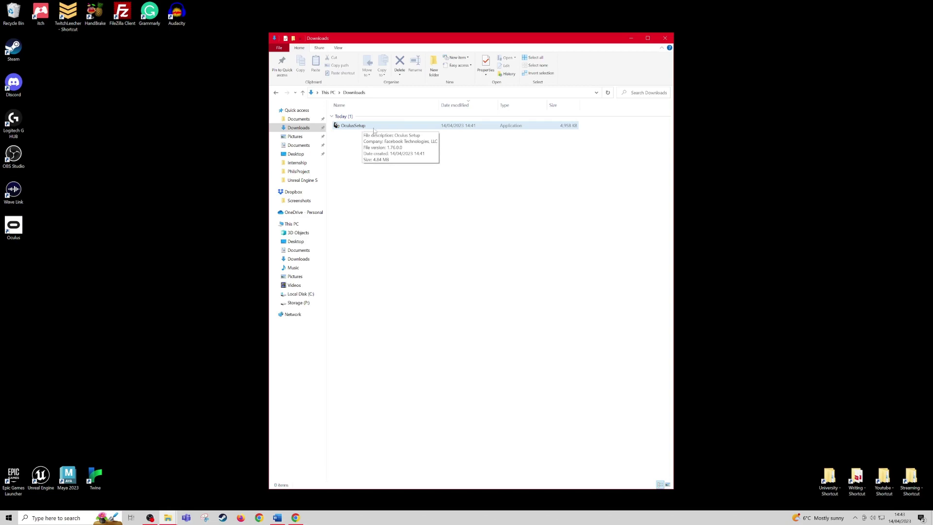
Move OculusSetup onto the desktop, copy its Location path from Properties, and search for Notepad
drag(378, 127, 176, 301)
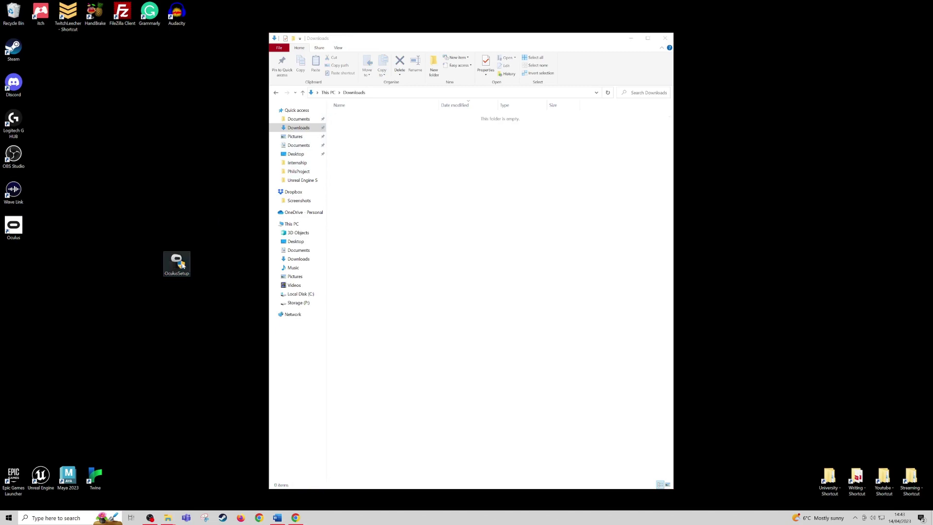
right_click(182, 264)
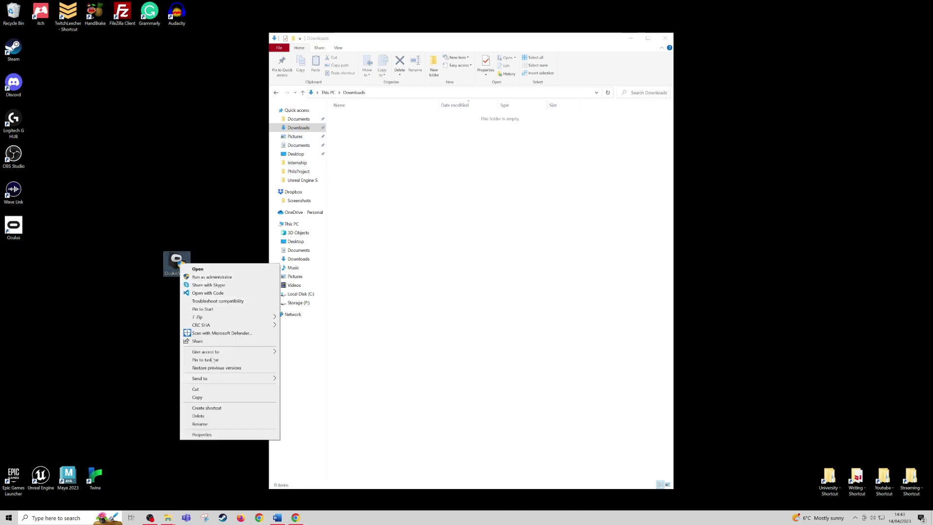
click(221, 435)
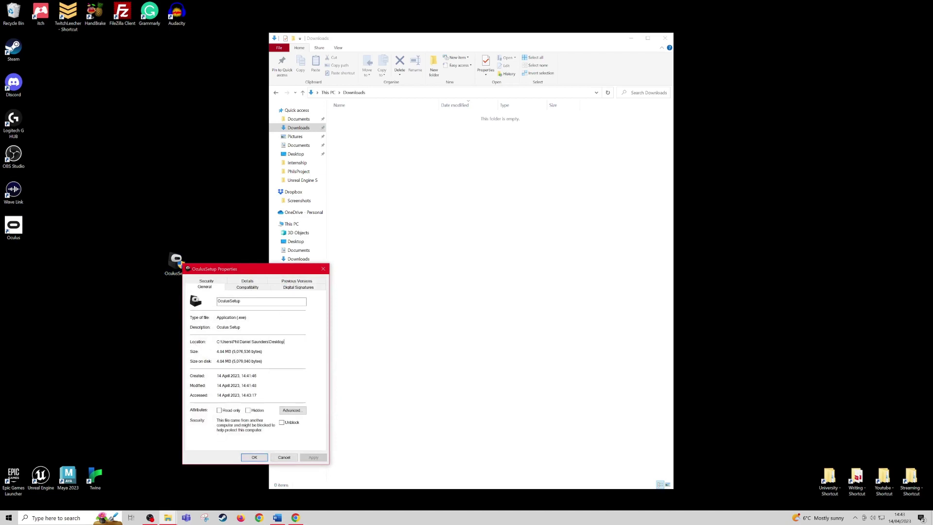
drag(285, 342, 217, 342)
right_click(228, 342)
click(242, 363)
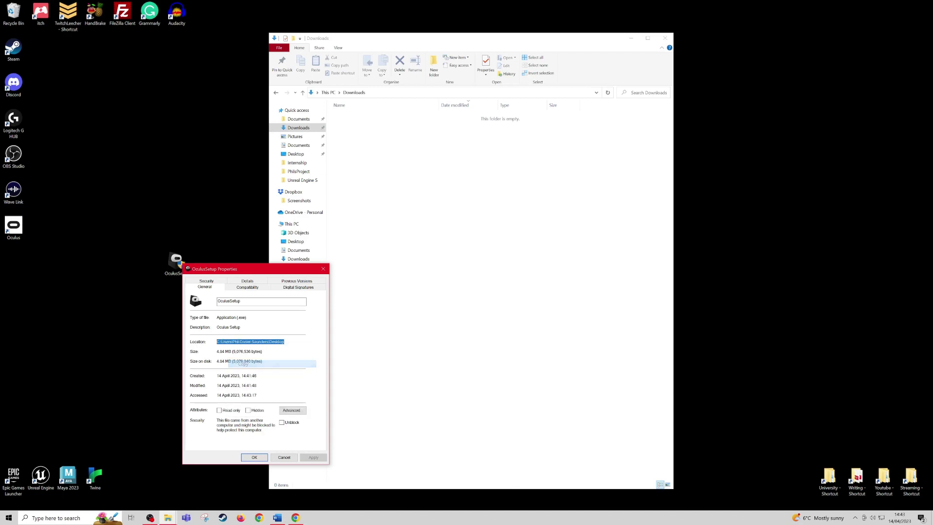
click(73, 518)
text(no)
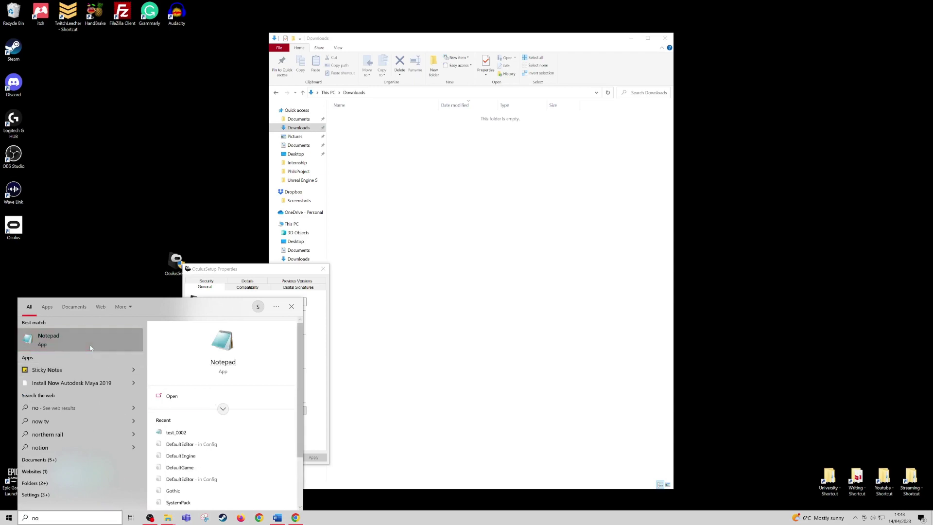
In a new Notepad document, write the pasted desktop path plus \OculusSetup.exe and the /drive switch
click(92, 344)
key(ctrl+v)
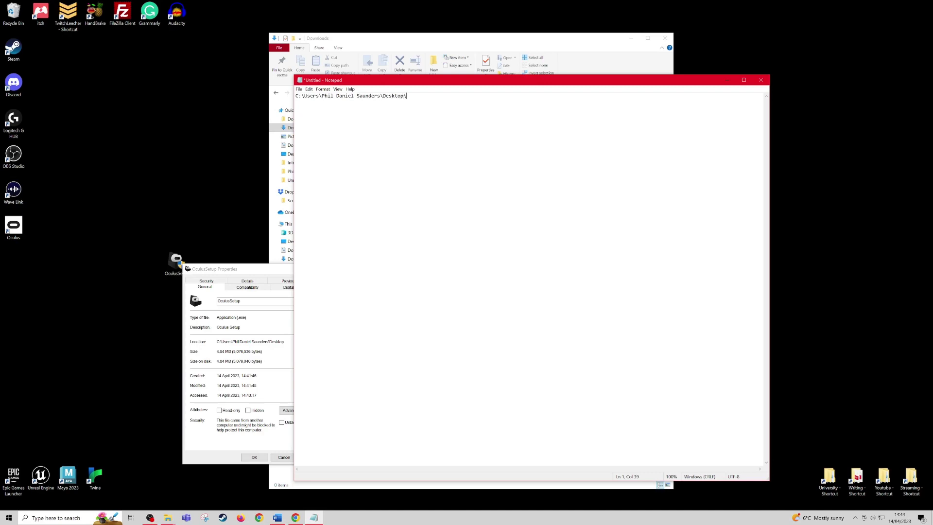
text(\Ocul)
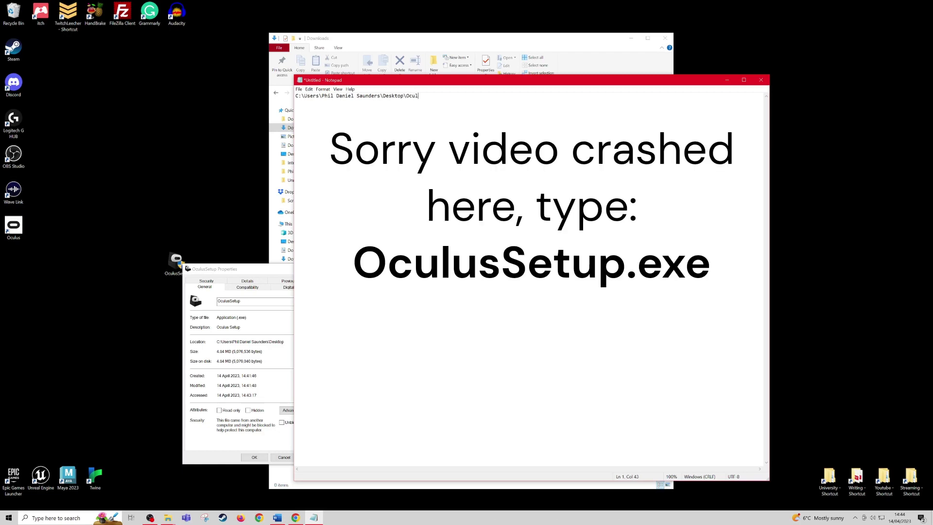
text(usSetup.exe .)
key(BackSpace)
key(BackSpace)
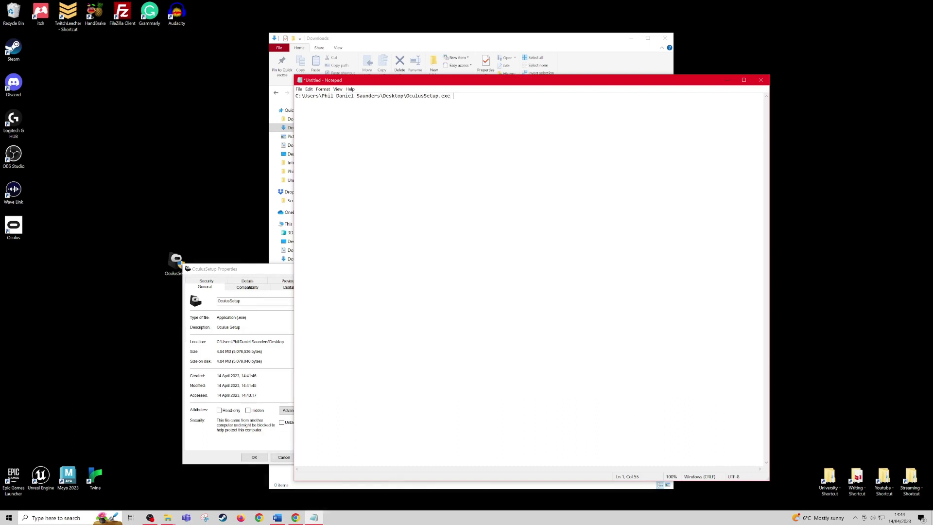
text(/drive=)
Check the drive letters under This PC, then finish the command with drive P
click(273, 203)
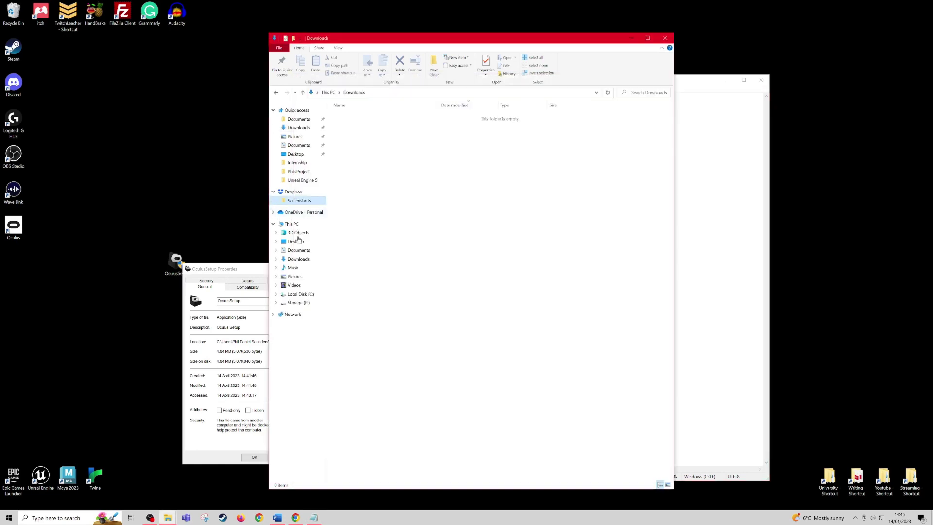
click(292, 224)
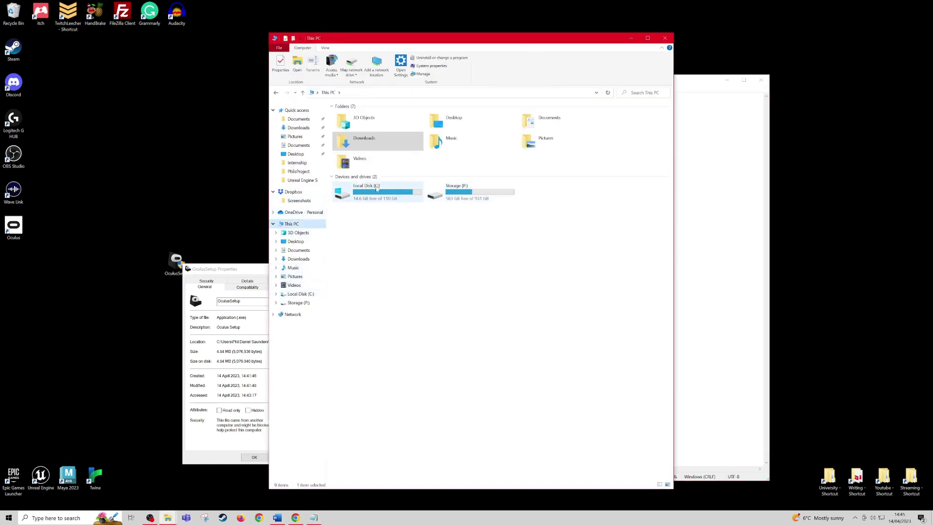
click(631, 38)
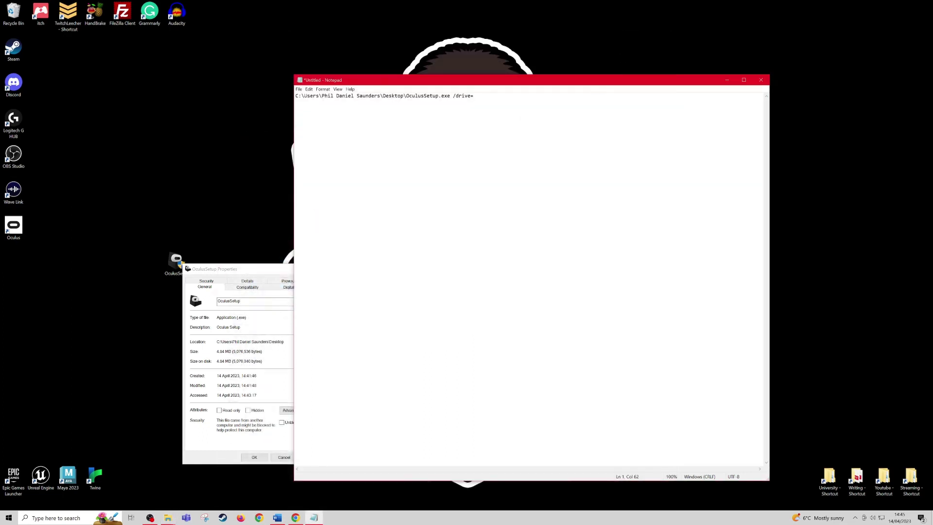
text(P)
key(BackSpace)
text(D)
key(BackSpace)
text(P)
Copy the OculusSetup.exe /drive=P command line from Notepad
drag(477, 96, 293, 96)
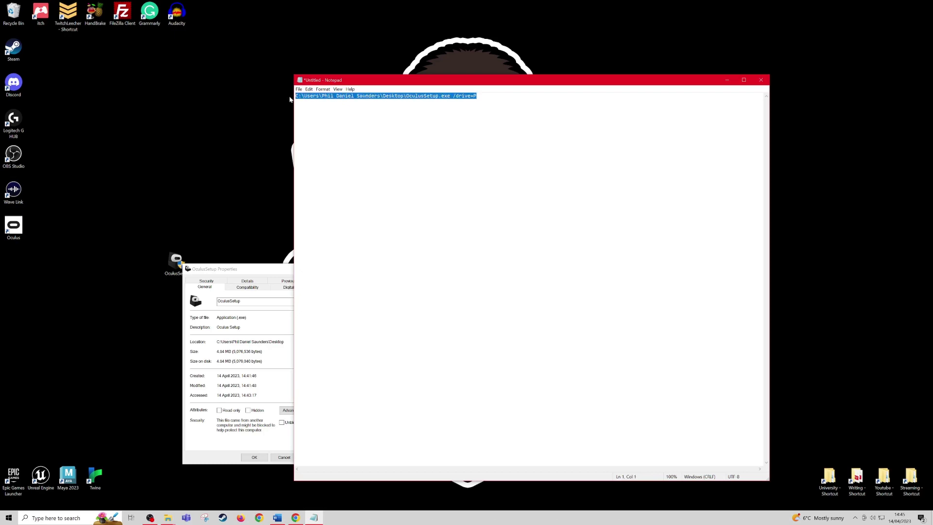
right_click(330, 97)
click(344, 117)
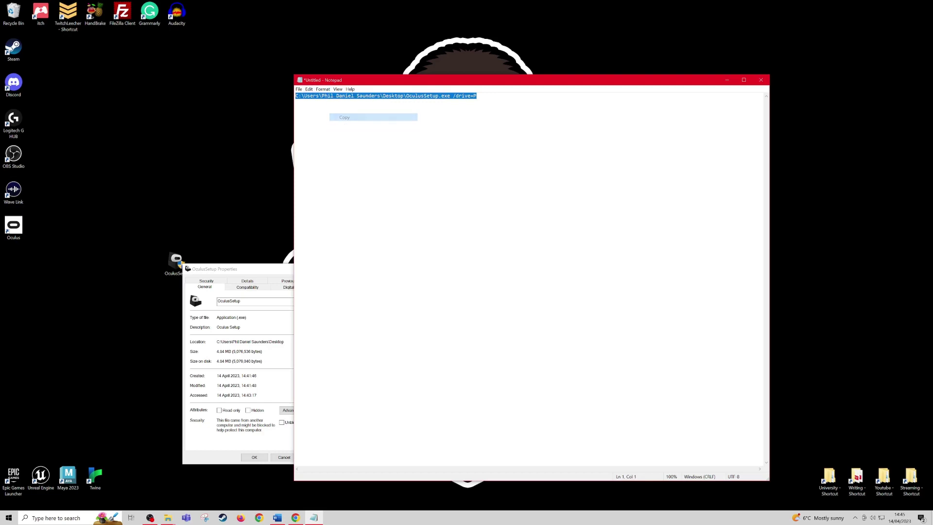
click(389, 96)
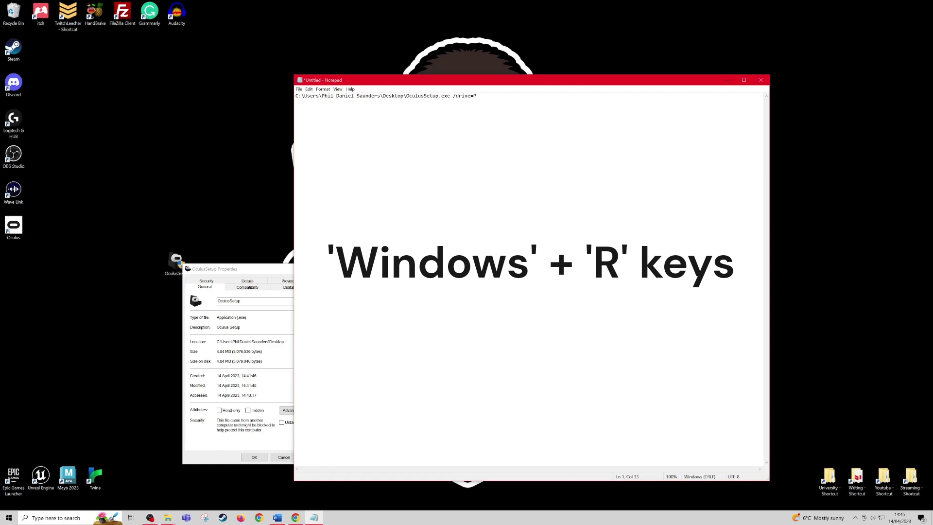
Open the Windows Run dialog with the command and move it higher on screen
key(super+r)
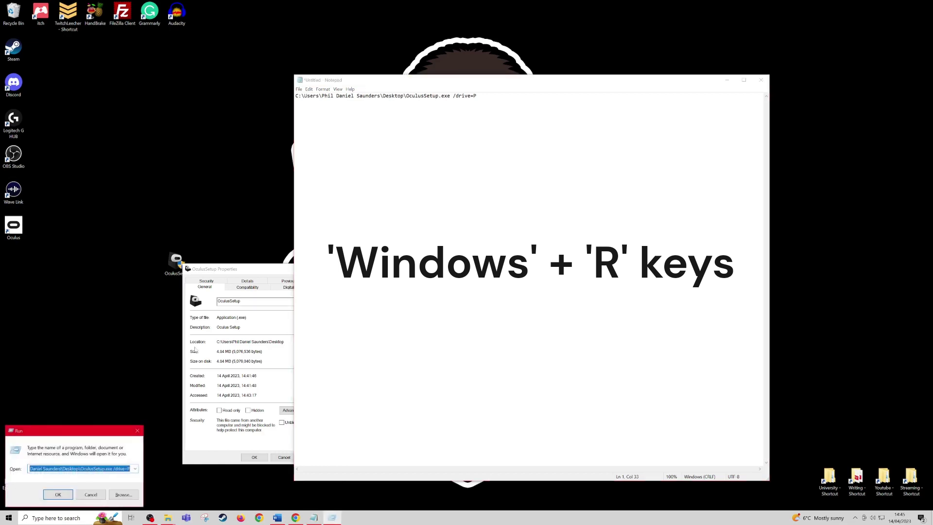
drag(43, 430, 56, 409)
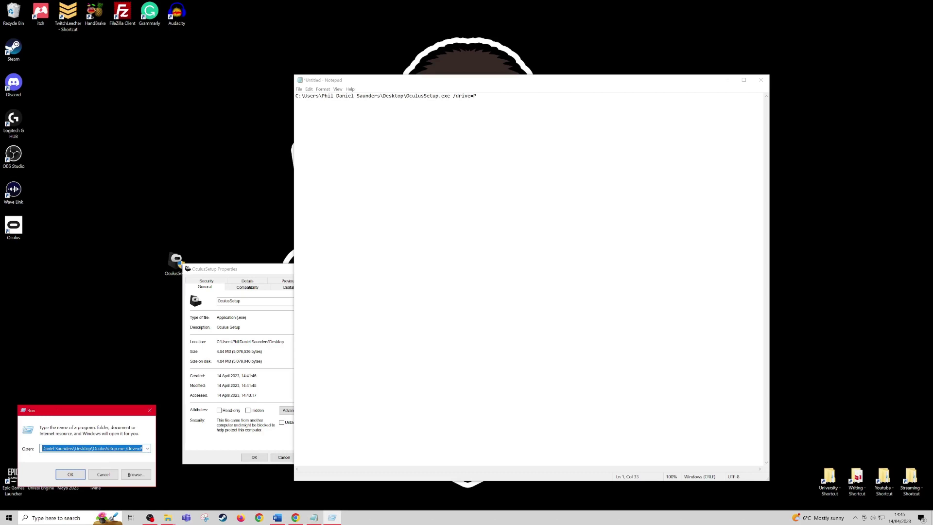
click(142, 449)
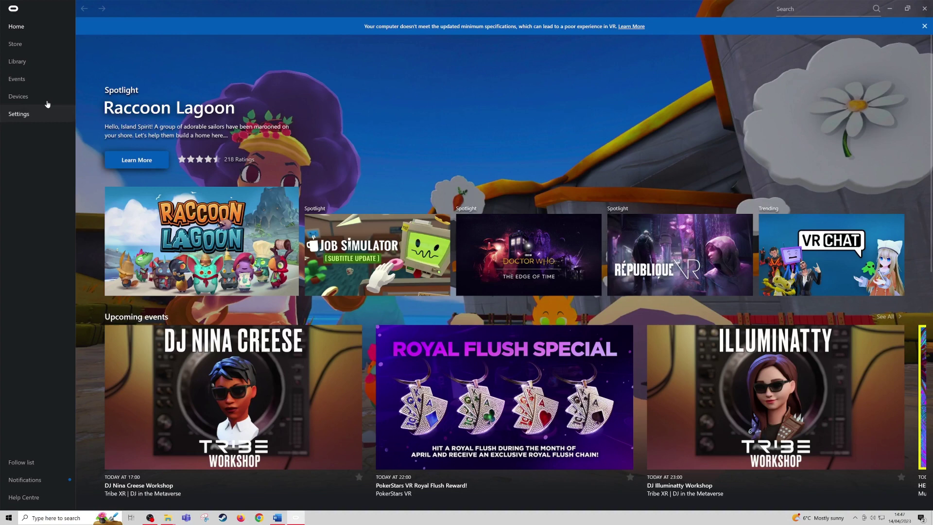
Open the Oculus General settings to confirm Oculus is the OpenXR runtime
click(21, 117)
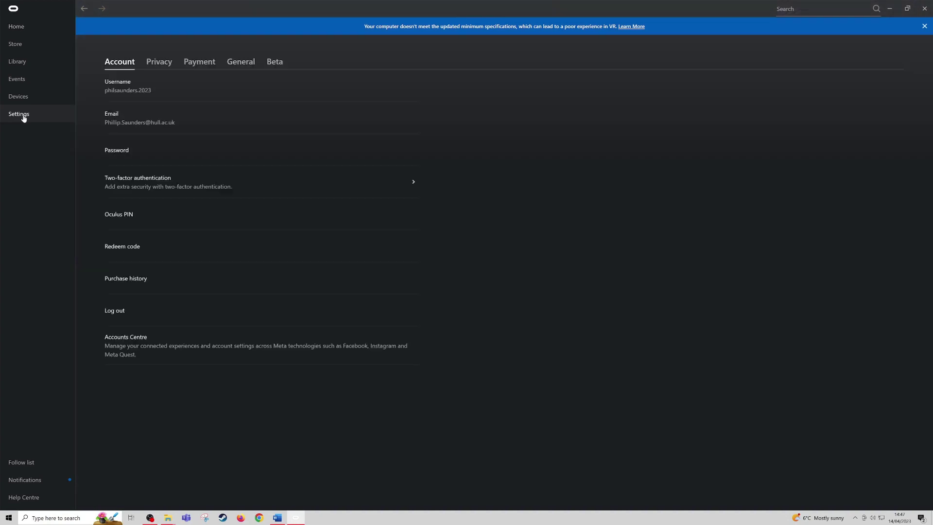
click(236, 63)
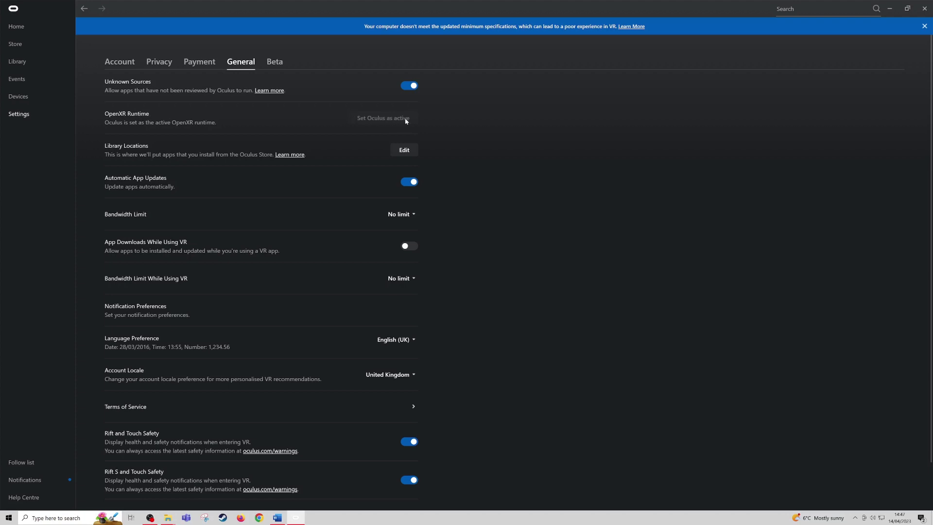
In Beta settings, enable developer runtime features, pass-through, eye tracking and natural facial expressions over Link
click(278, 63)
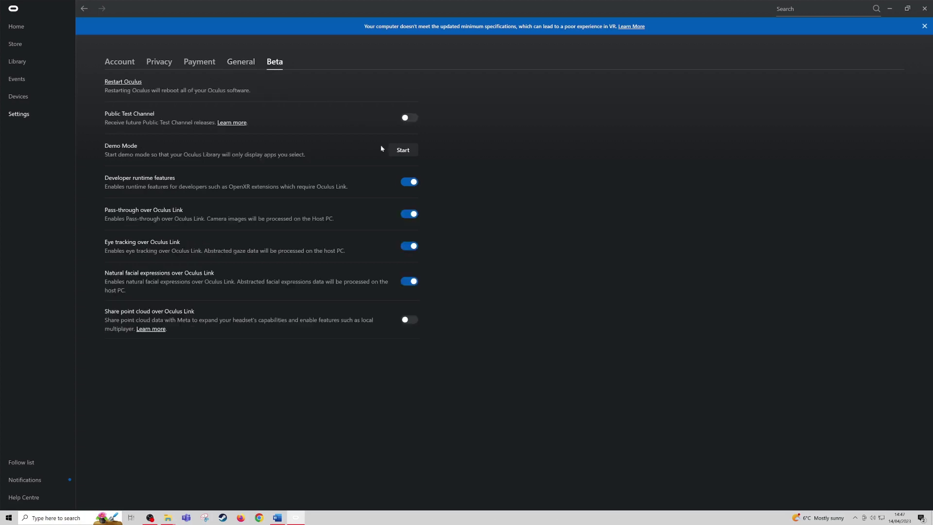
click(413, 185)
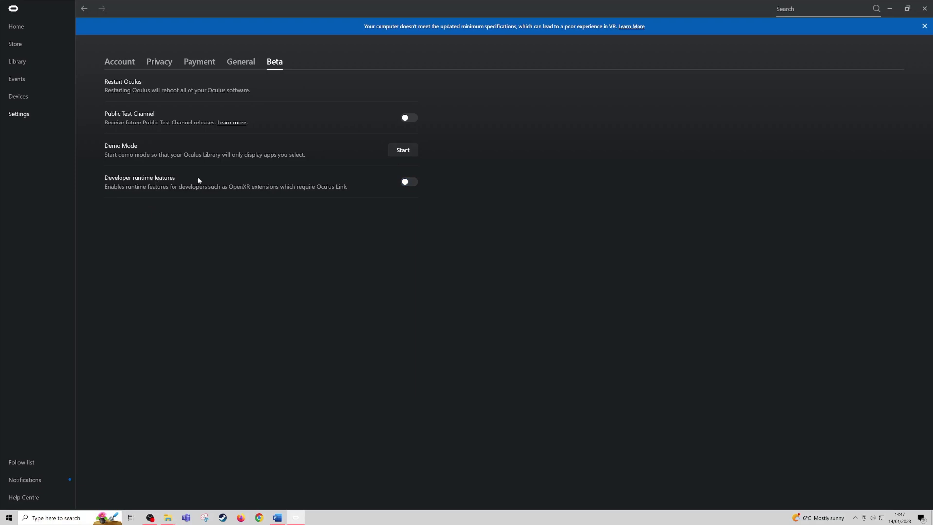
click(409, 182)
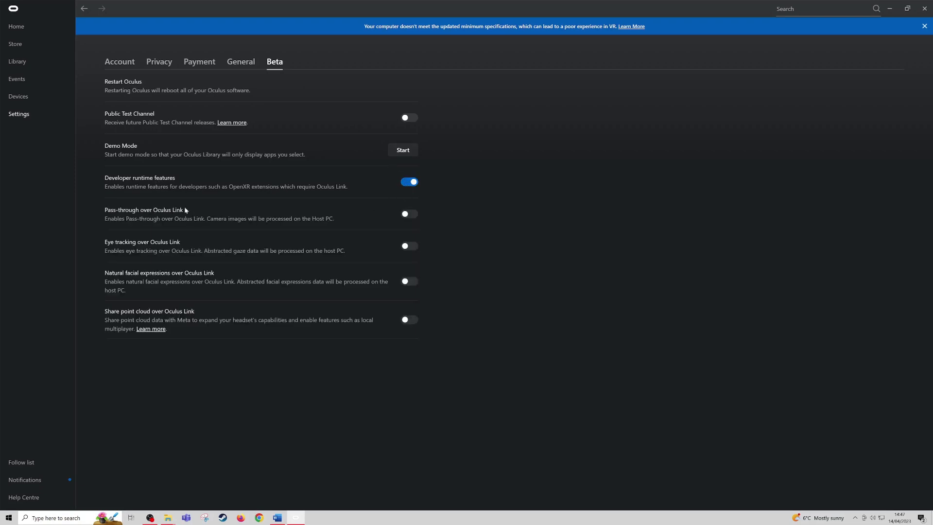
click(405, 216)
click(408, 246)
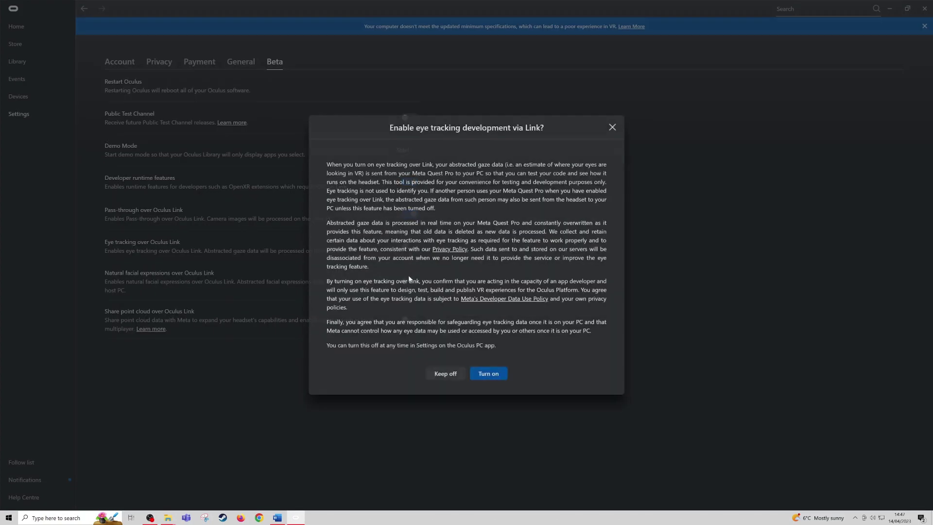
click(488, 380)
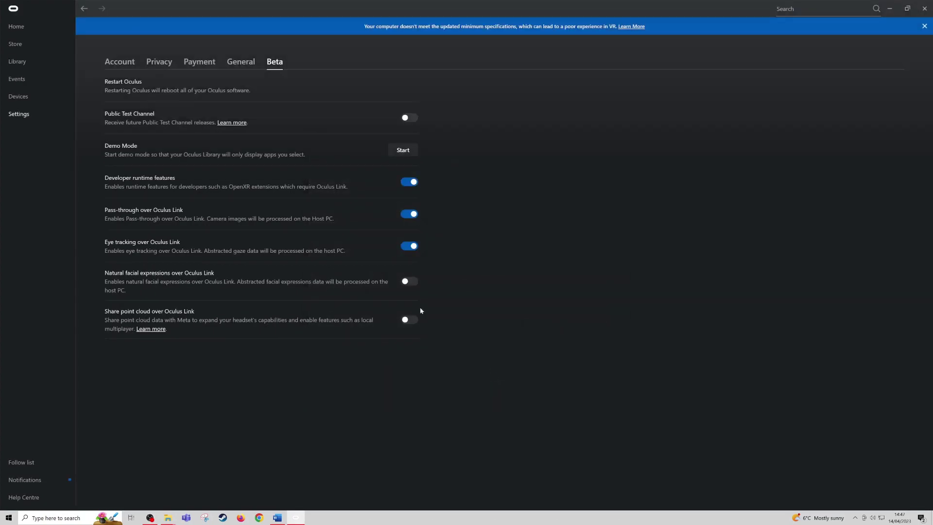
click(411, 283)
click(485, 384)
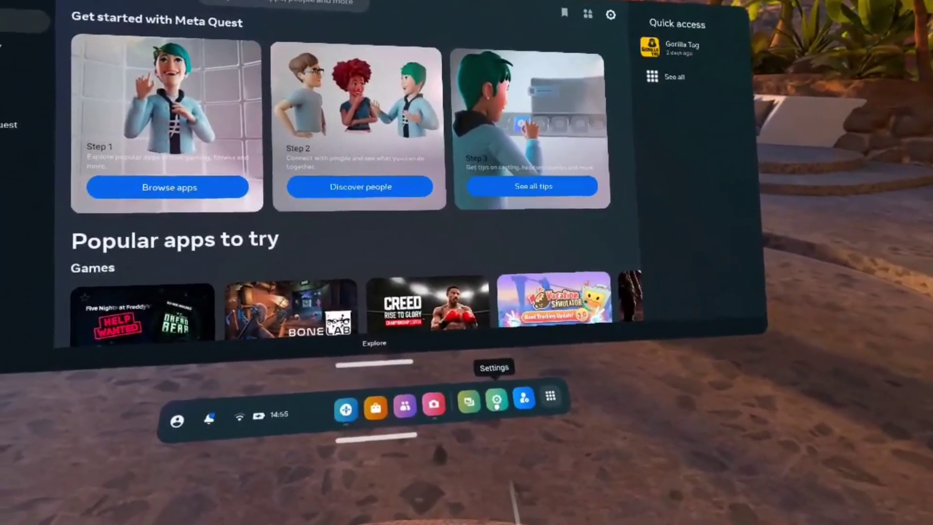
Turn on the Quest Link toggle in the headset's System settings
click(497, 400)
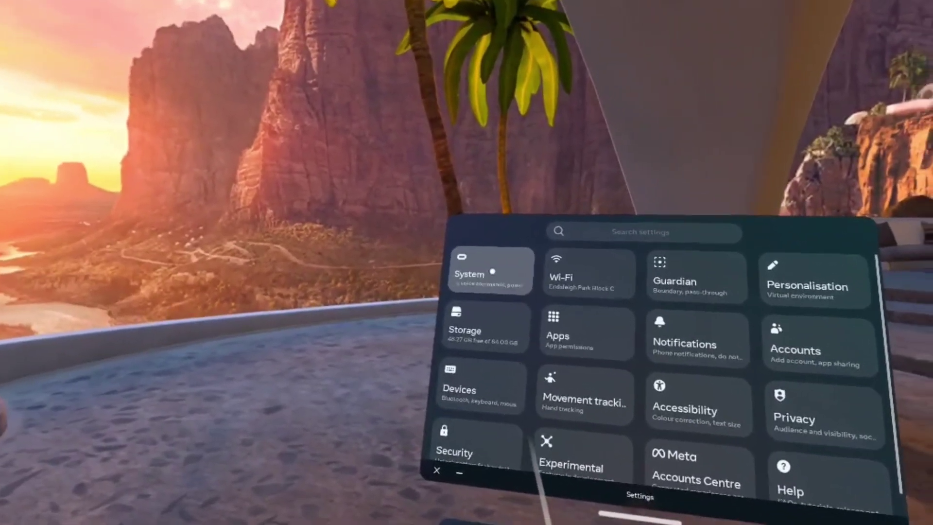
click(477, 269)
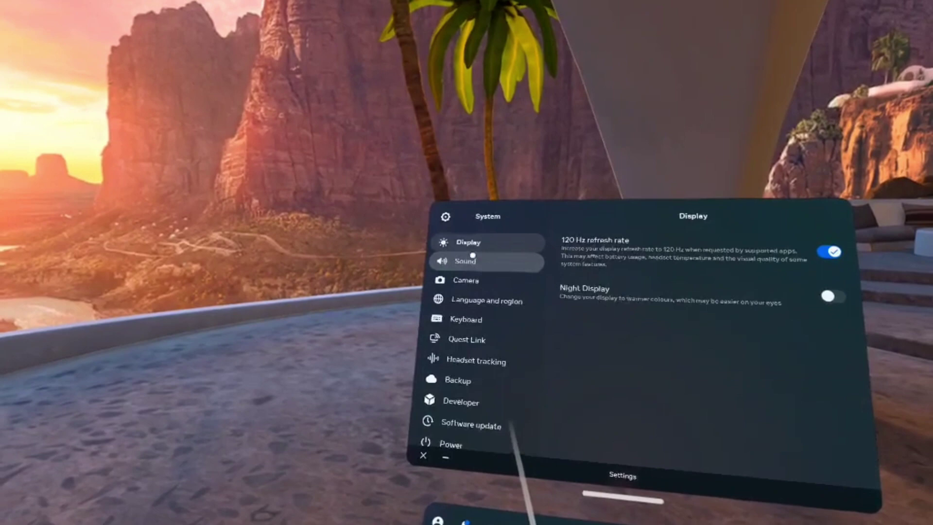
click(479, 337)
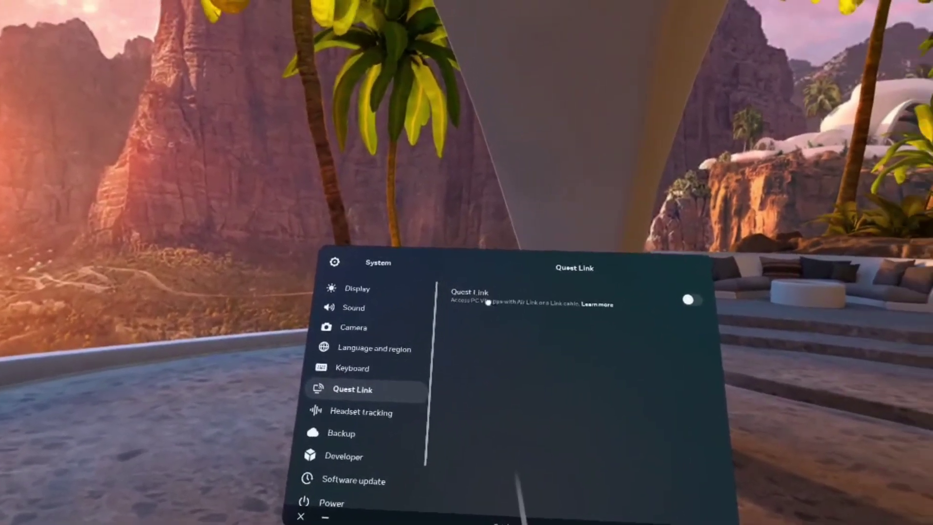
click(689, 300)
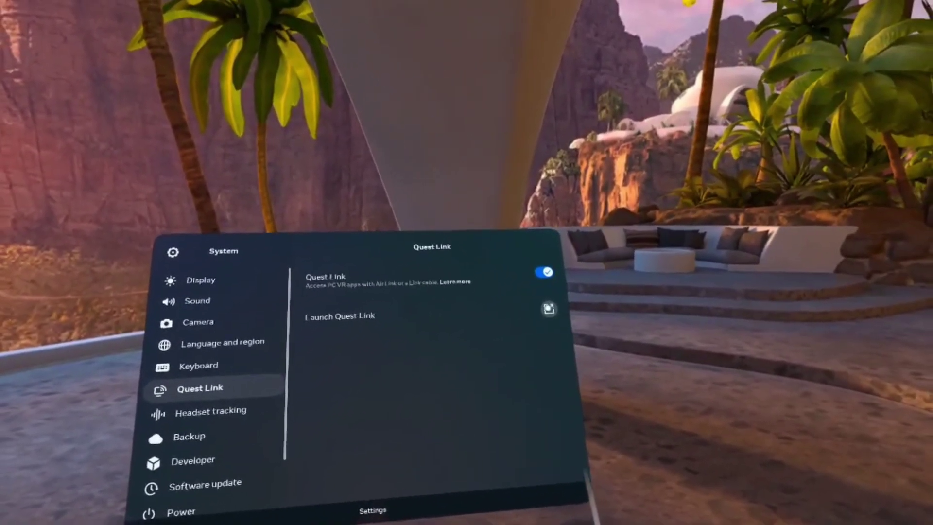
Launch Quest Link with Air Link enabled, connecting to the available PC
click(549, 308)
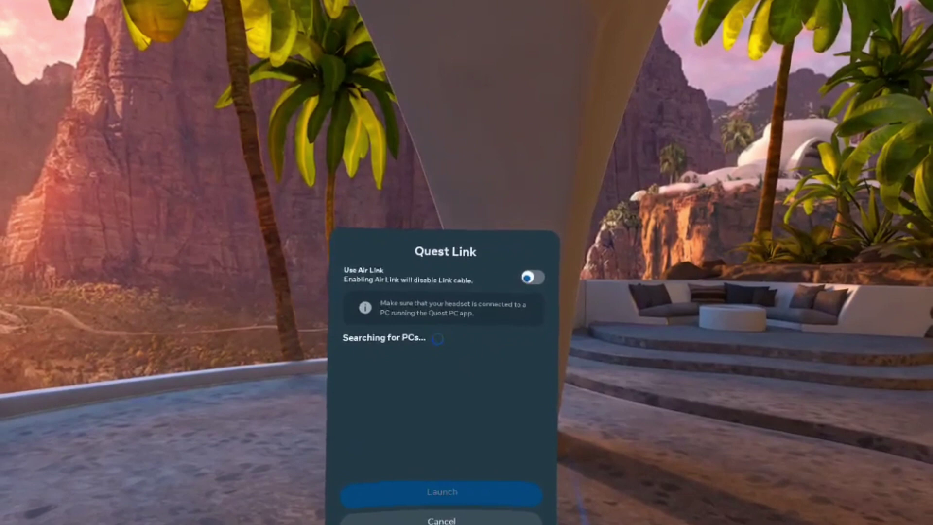
click(575, 279)
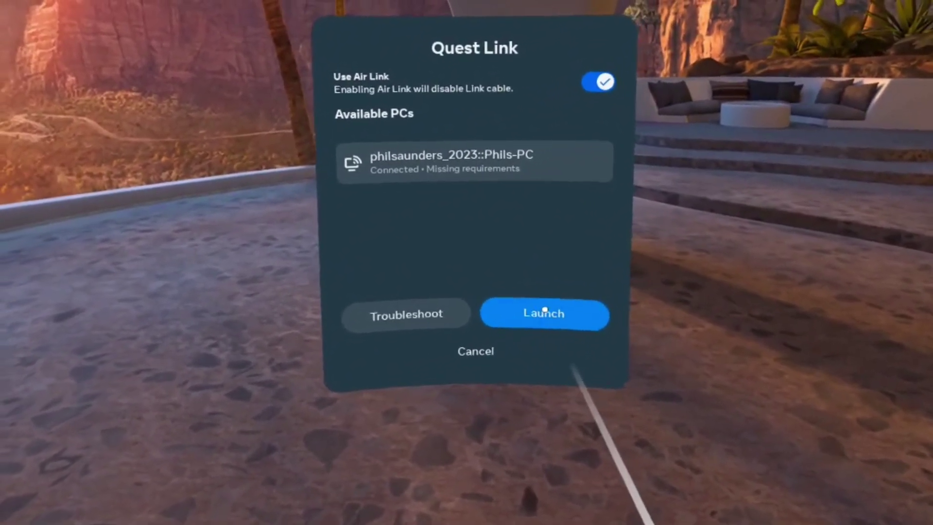
click(542, 313)
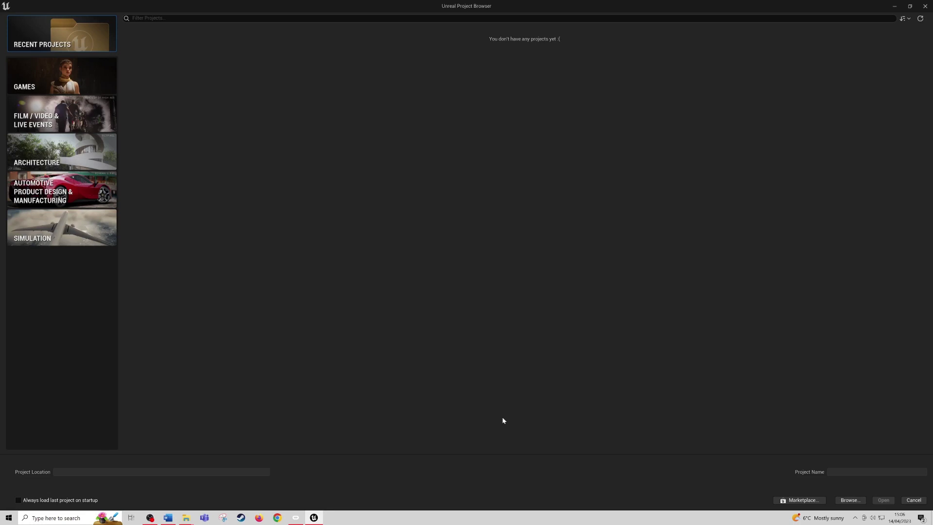
Create project MyProject2 from the Games > Virtual Reality template
click(73, 75)
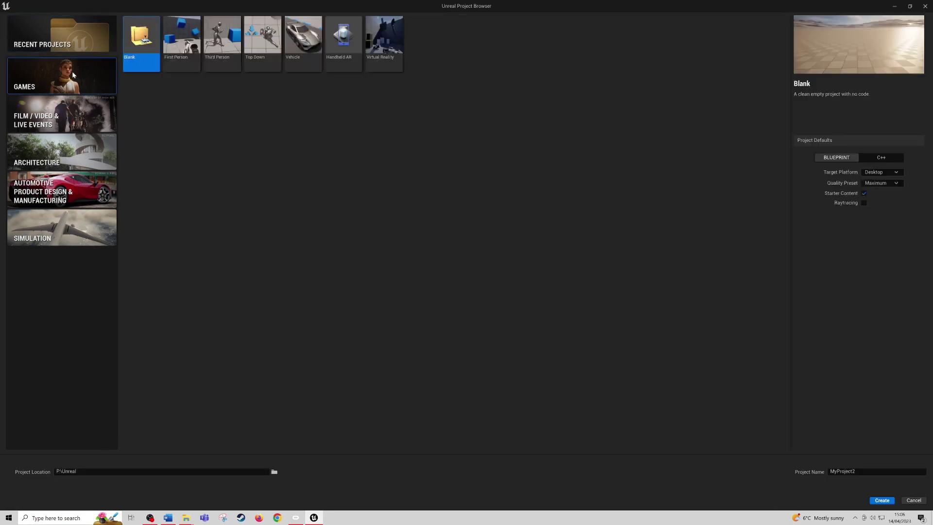
click(387, 48)
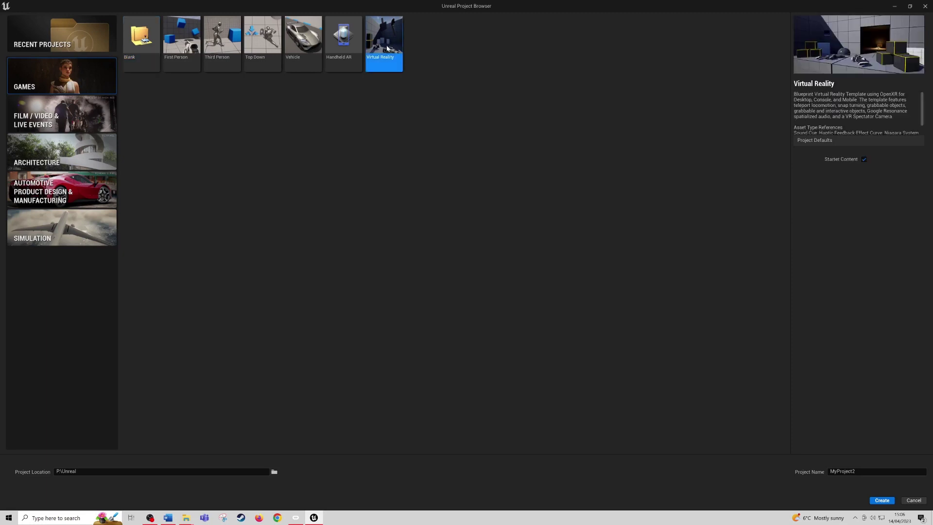
click(882, 500)
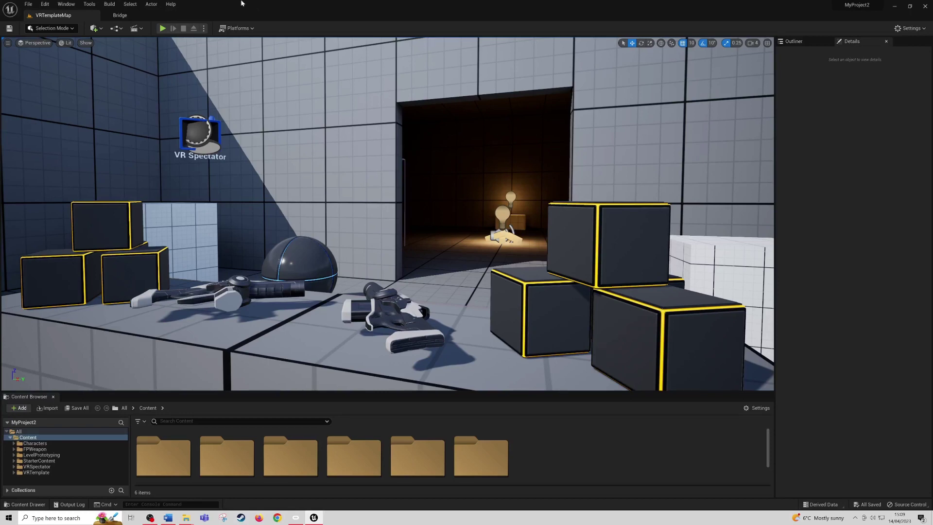
Open the play mode options menu to check the available modes
click(205, 29)
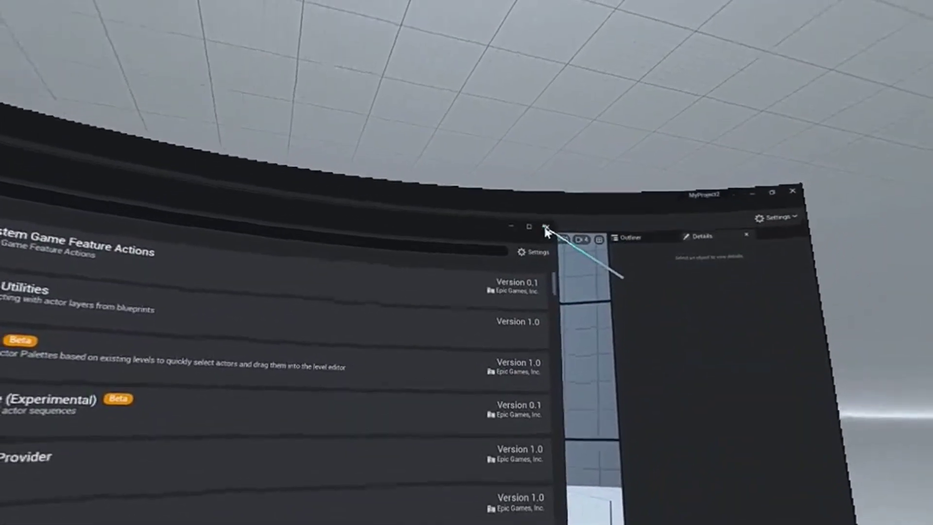
Close the Plugins window
click(557, 189)
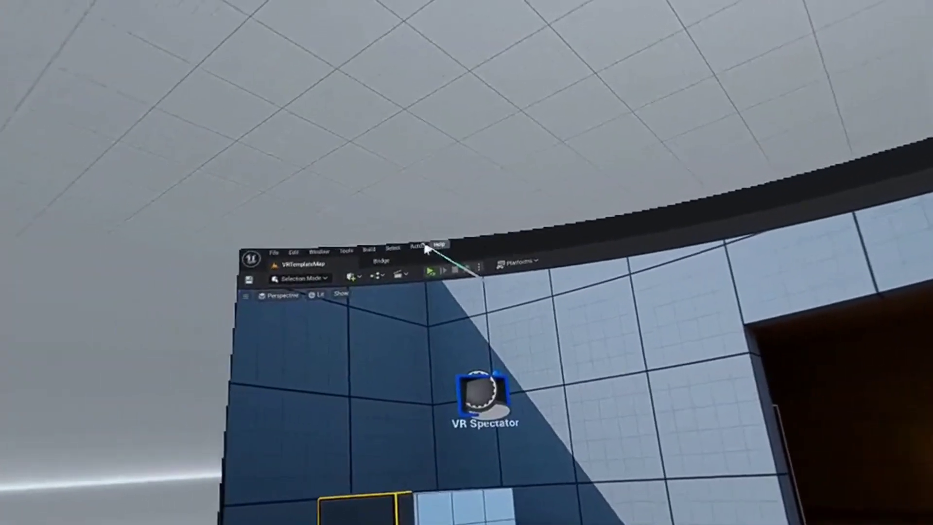